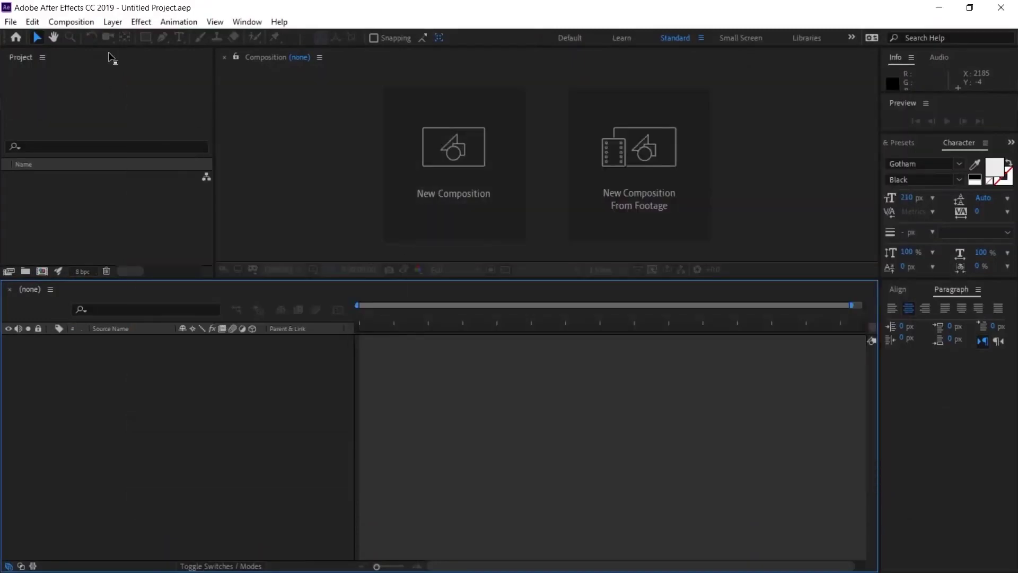
Step: Create a new composition, Comp 1, at 1920x1080, 29.97 fps and 30 seconds
left_click(81, 22)
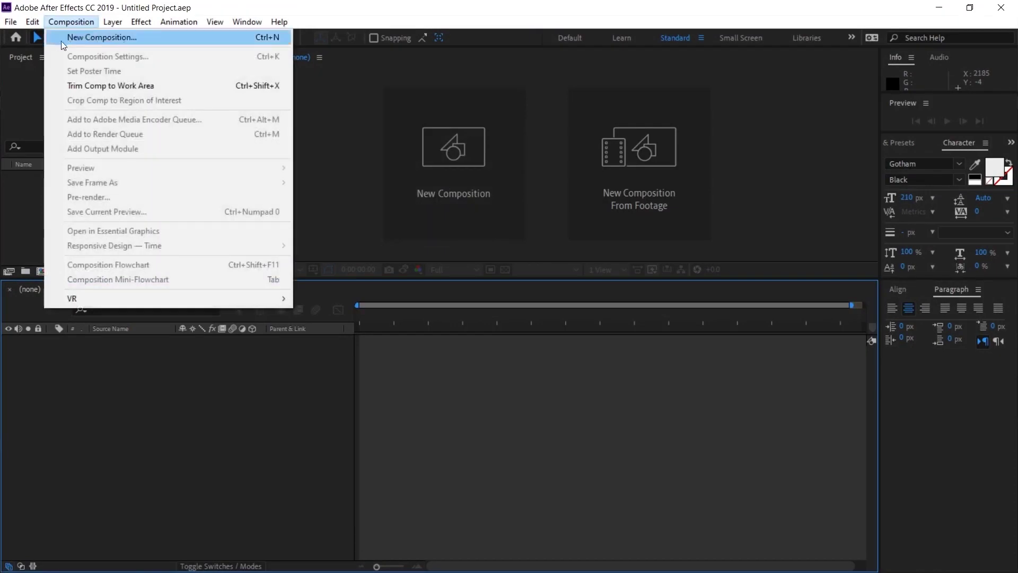
left_click(148, 43)
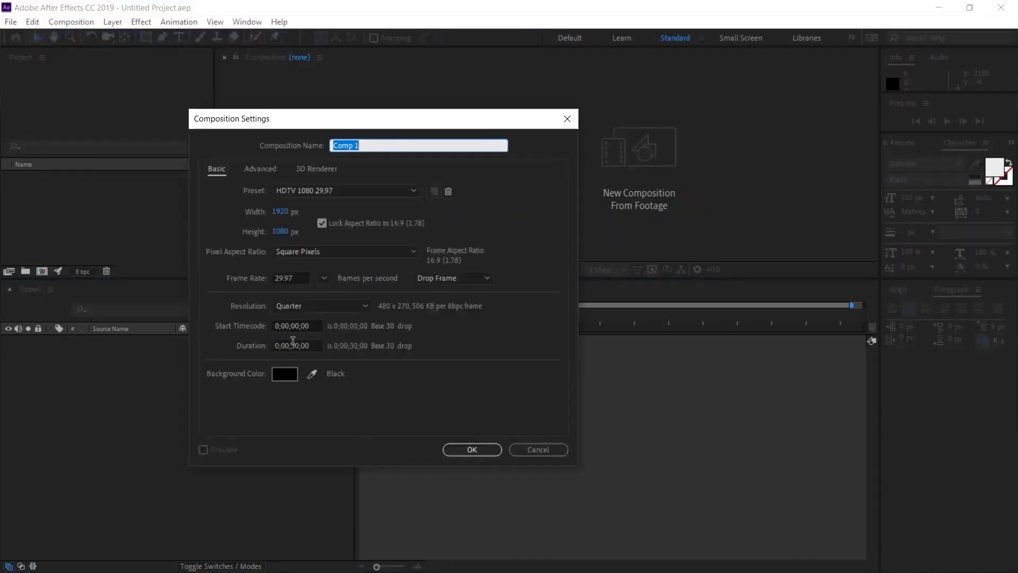
left_click(462, 450)
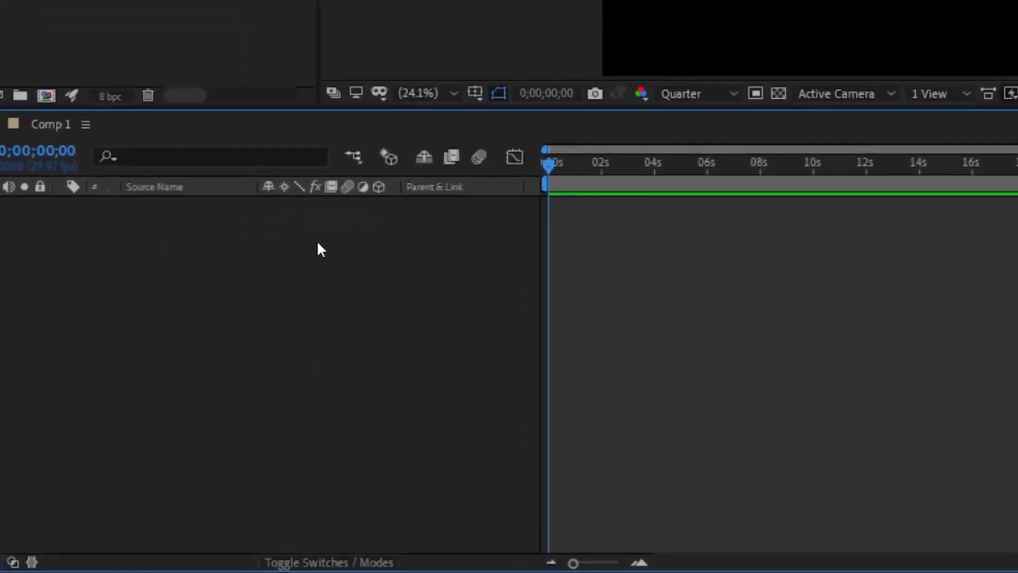
Step: Add a white text layer reading 'SANAGRAFİ' and centre it vertically in the composition
right_click(204, 370)
mouse_move(231, 375)
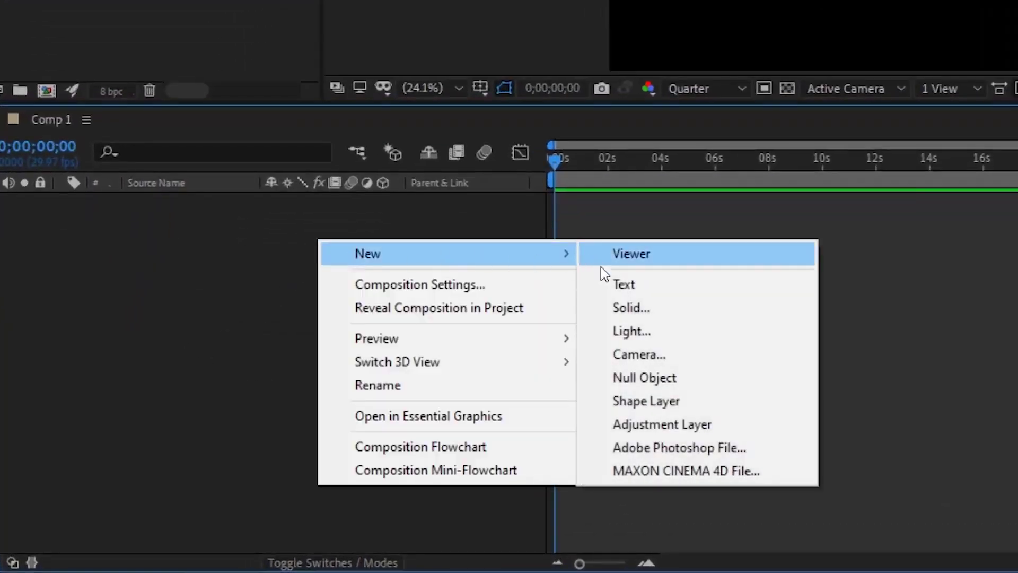
left_click(624, 285)
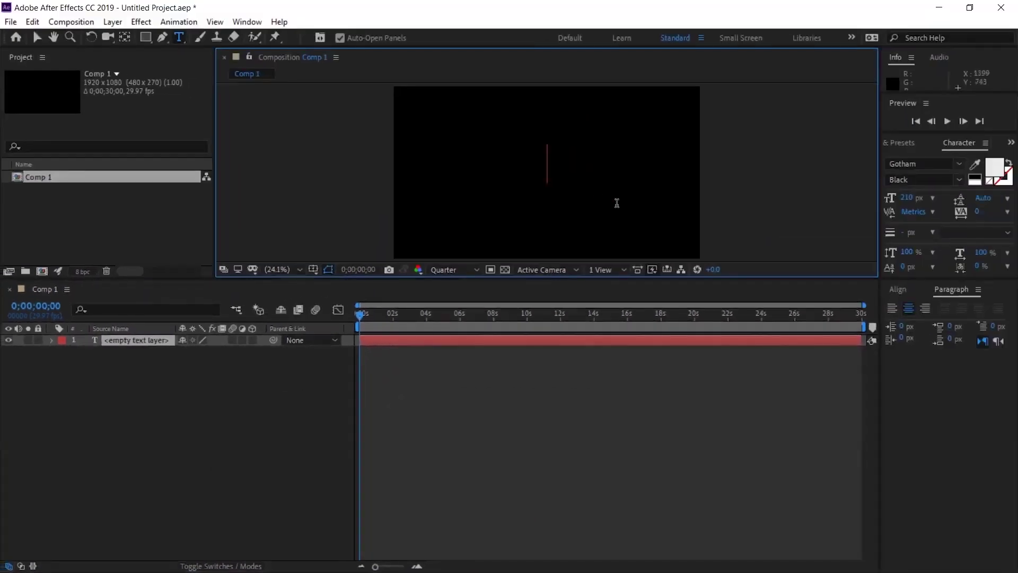
type("SANAGRAFİ")
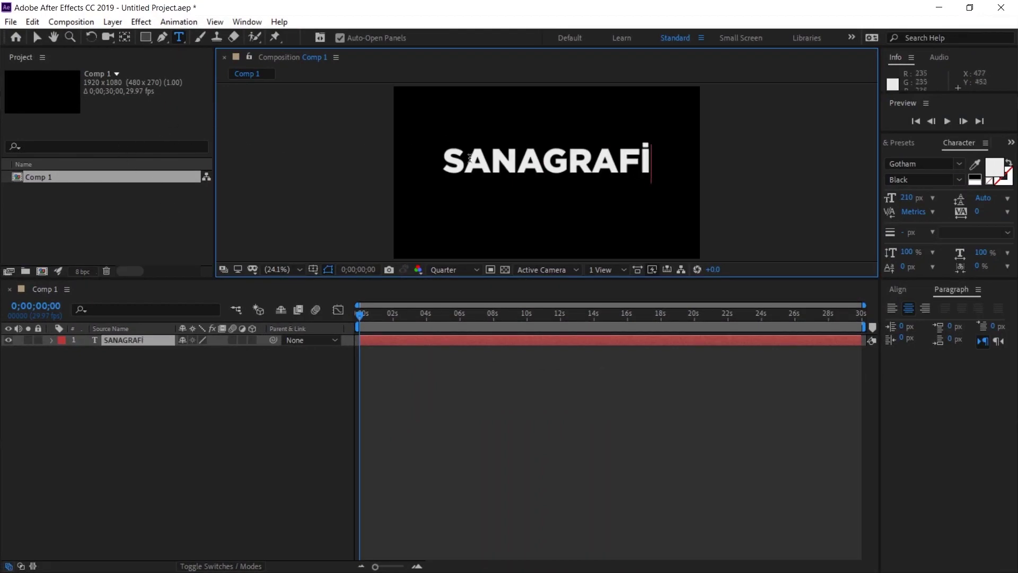
left_click(38, 42)
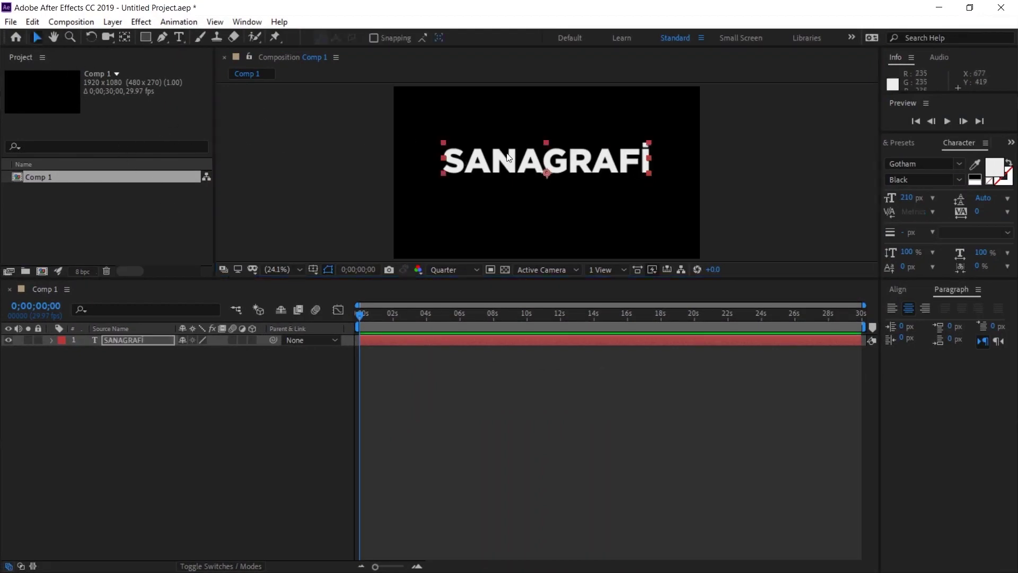
left_click(898, 289)
left_click(983, 324)
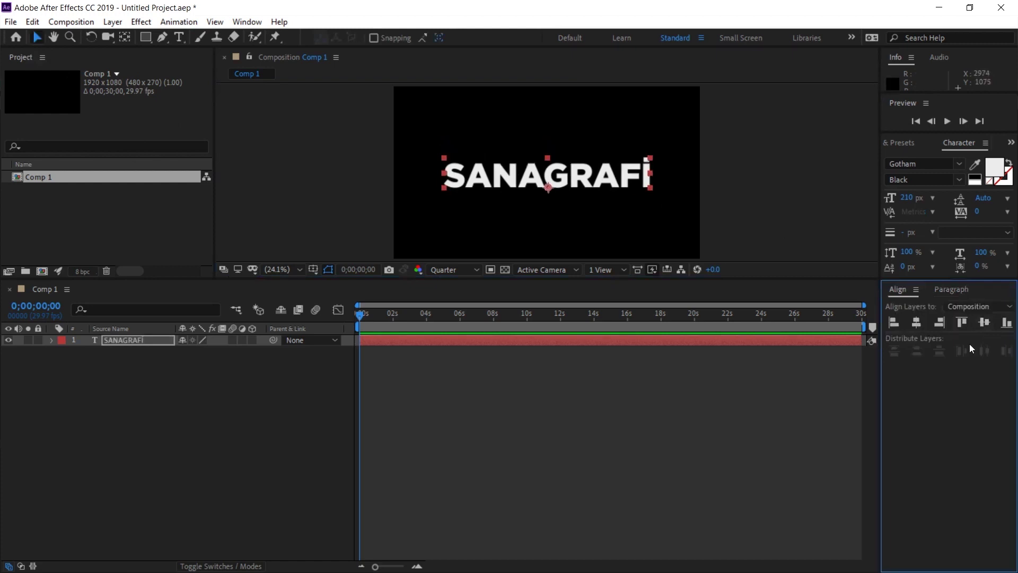
Step: Add a Scale text animator (Animator 1) to the SANAGRAFİ layer
left_click(374, 353)
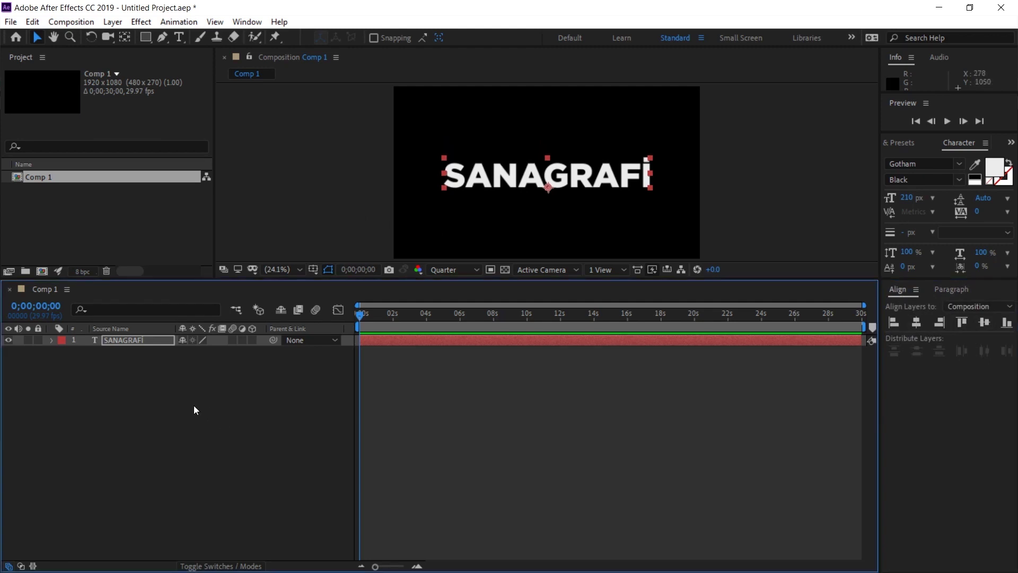
left_click(112, 340)
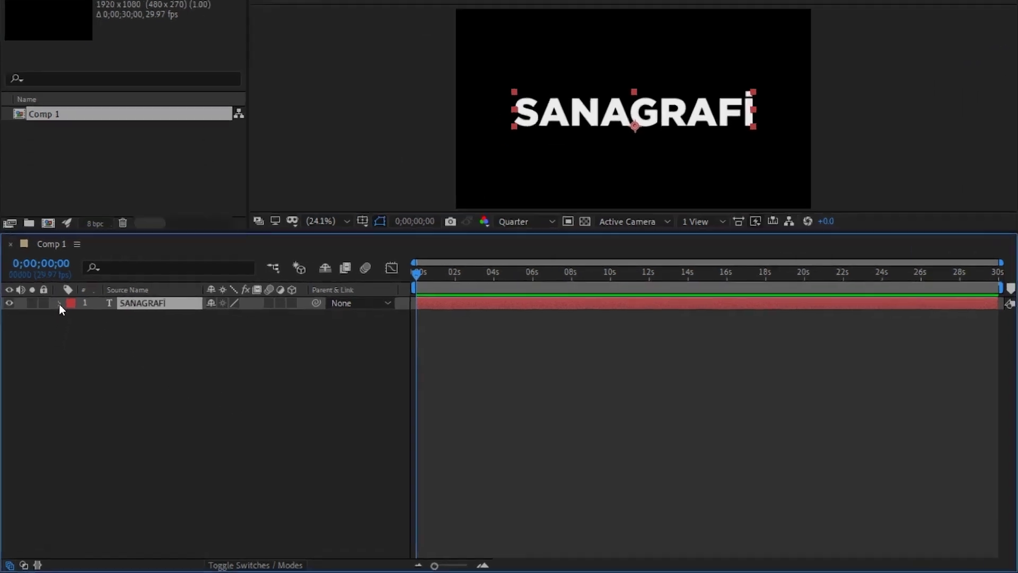
left_click(51, 340)
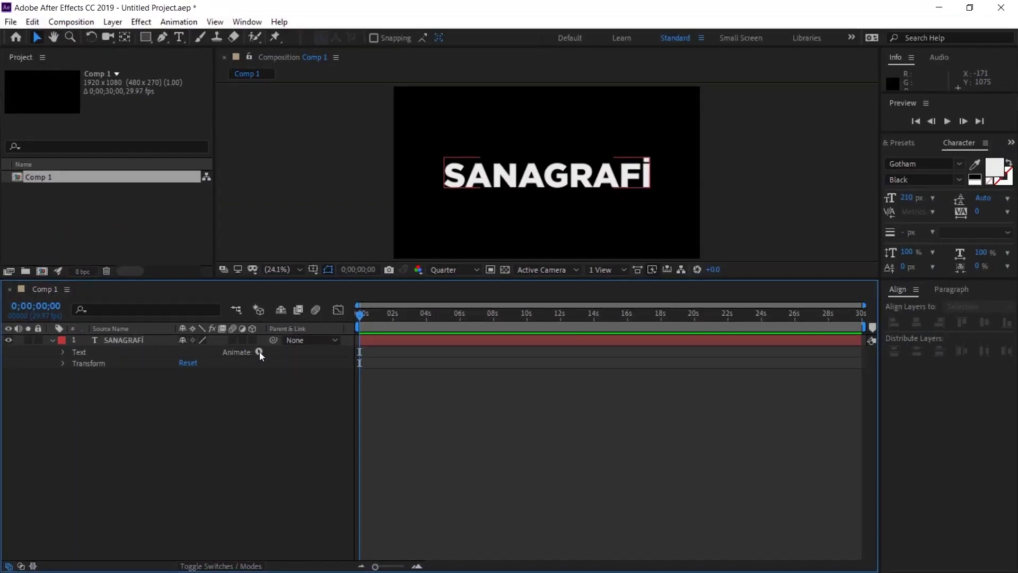
left_click(258, 352)
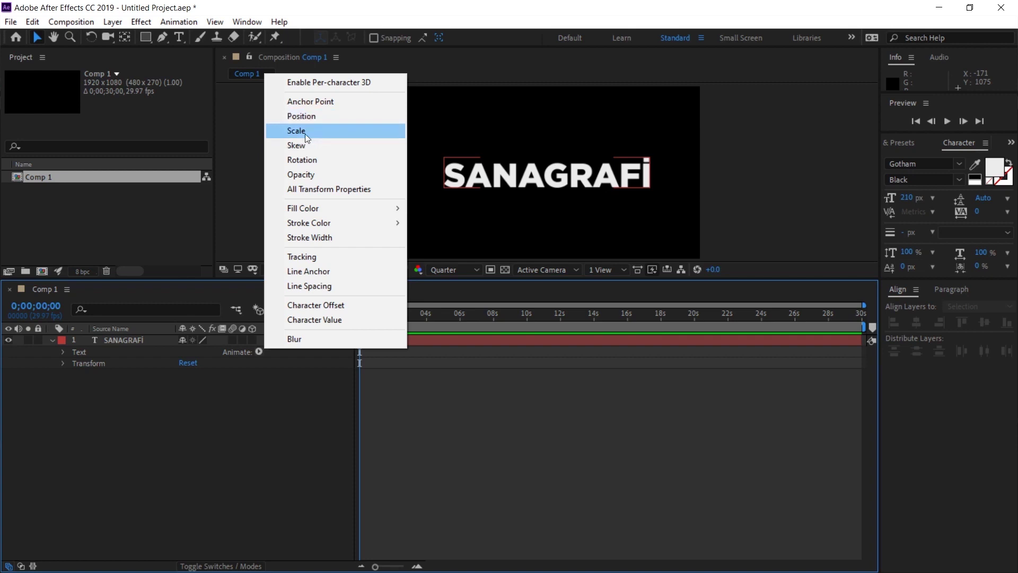
left_click(303, 132)
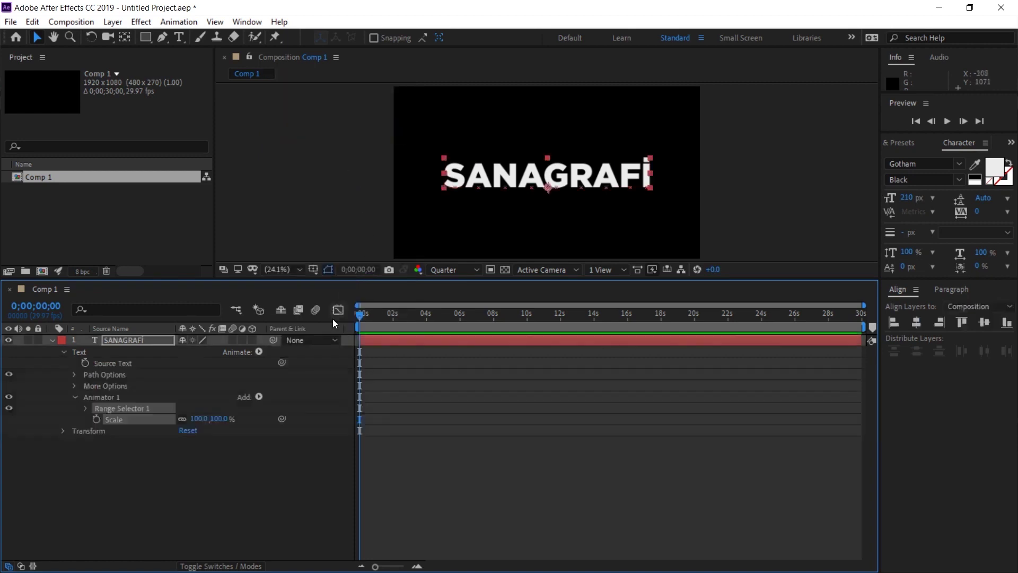
Step: Add a second text animator (Animator 2) with Opacity
left_click(101, 352)
left_click(259, 351)
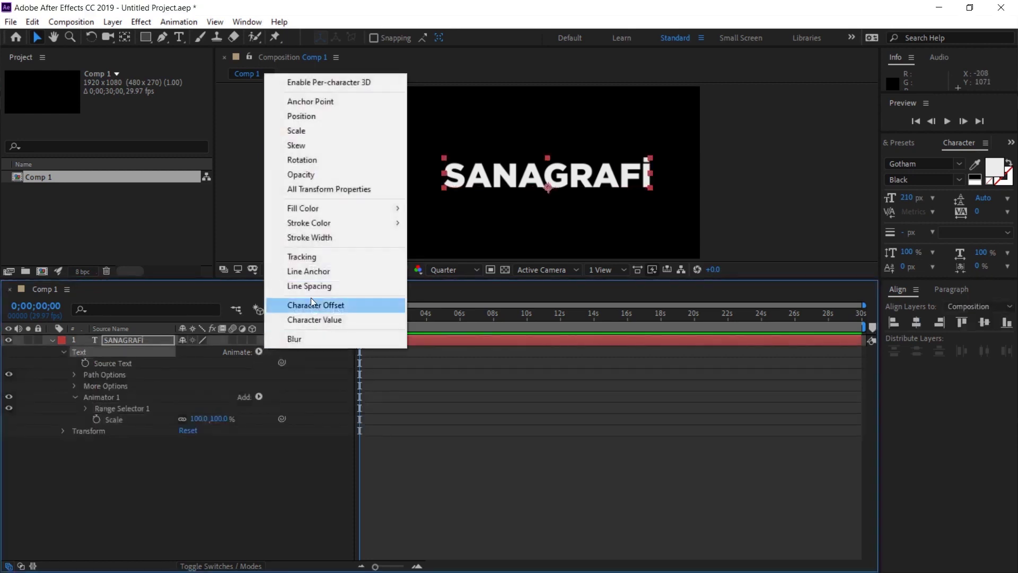
left_click(326, 176)
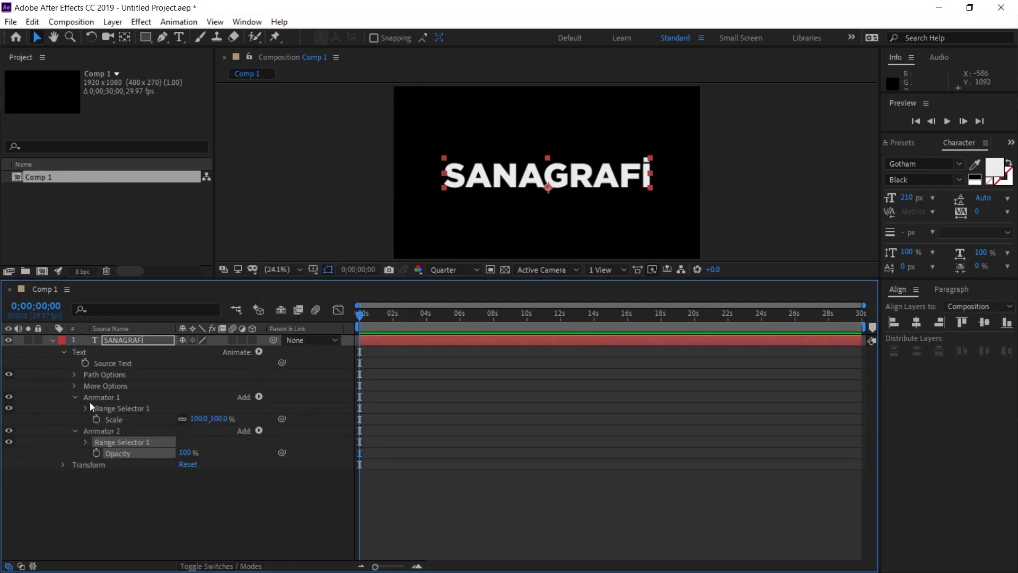
Step: Add Opacity to Animator 1, then delete it so Animator 1 keeps only Scale
left_click(104, 406)
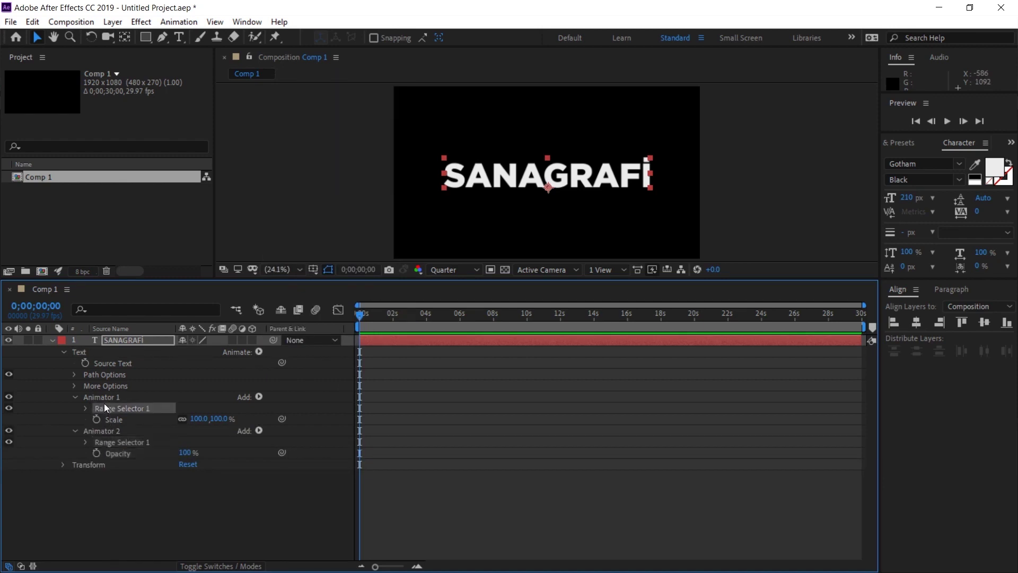
left_click(110, 399)
left_click(260, 397)
mouse_move(292, 401)
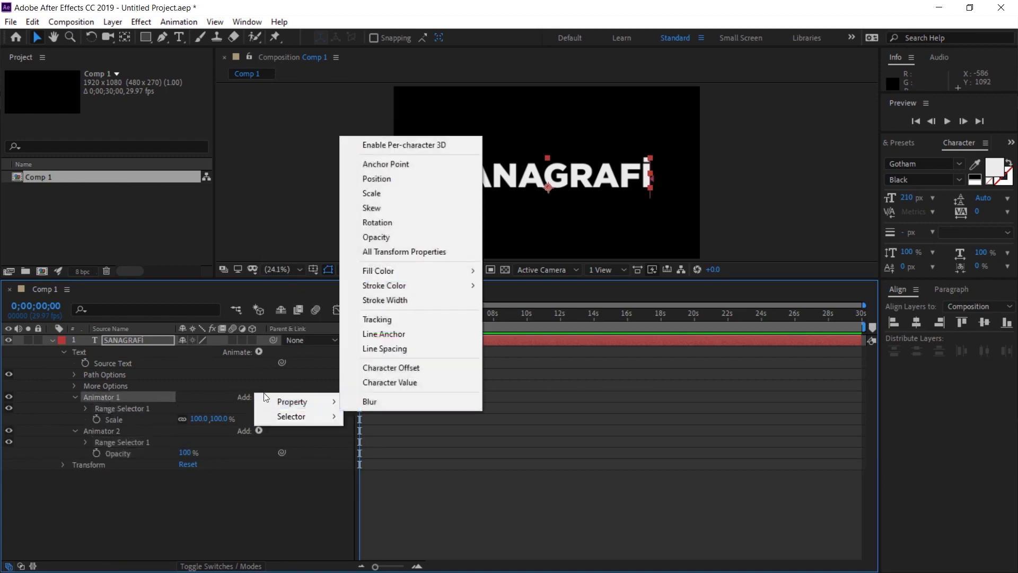
left_click(398, 236)
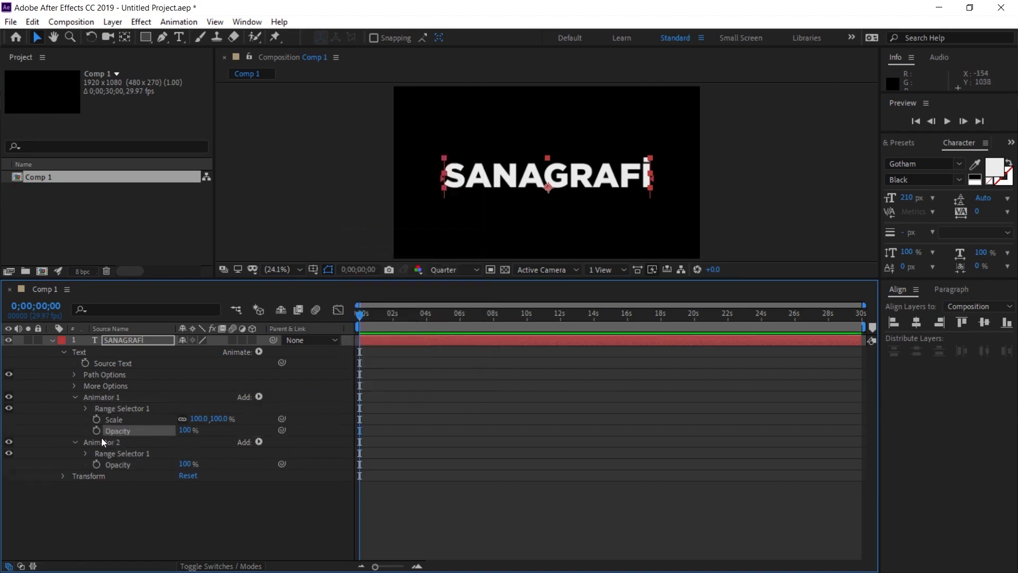
key("Delete")
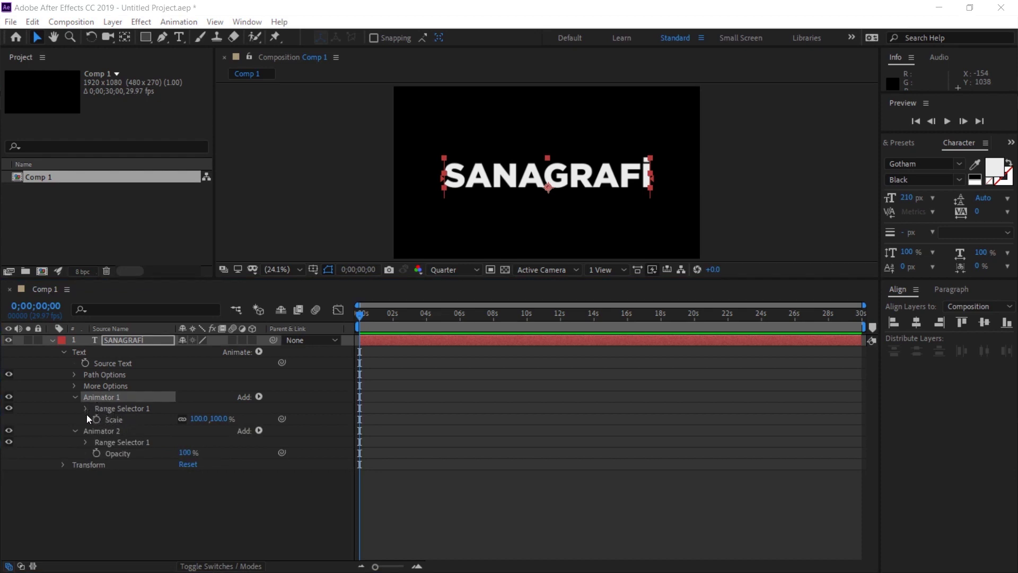
Step: Keyframe Animator 1's Range Selector Offset from -100% at 0s to 100% at 3s
left_click(86, 408)
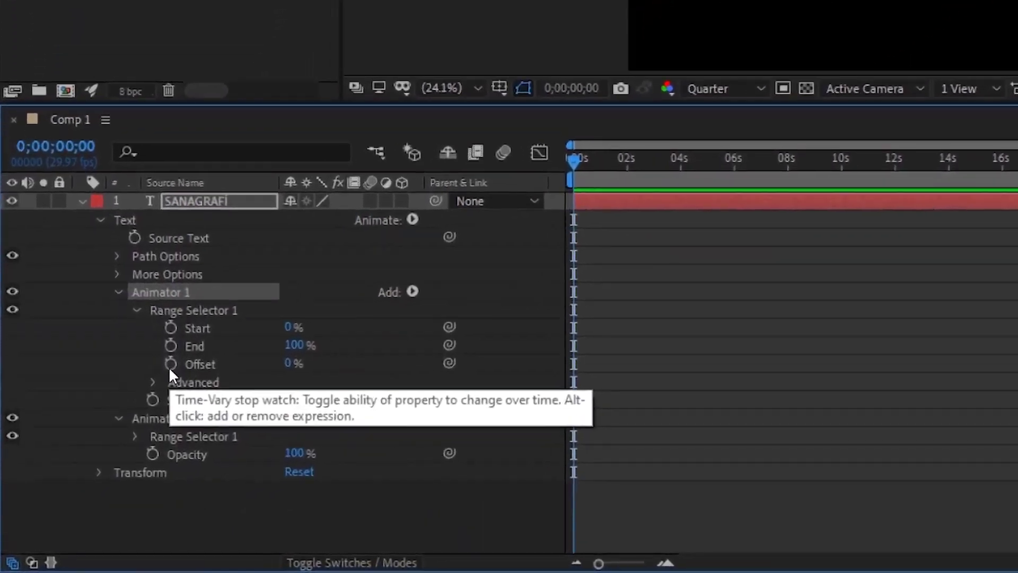
left_click(170, 365)
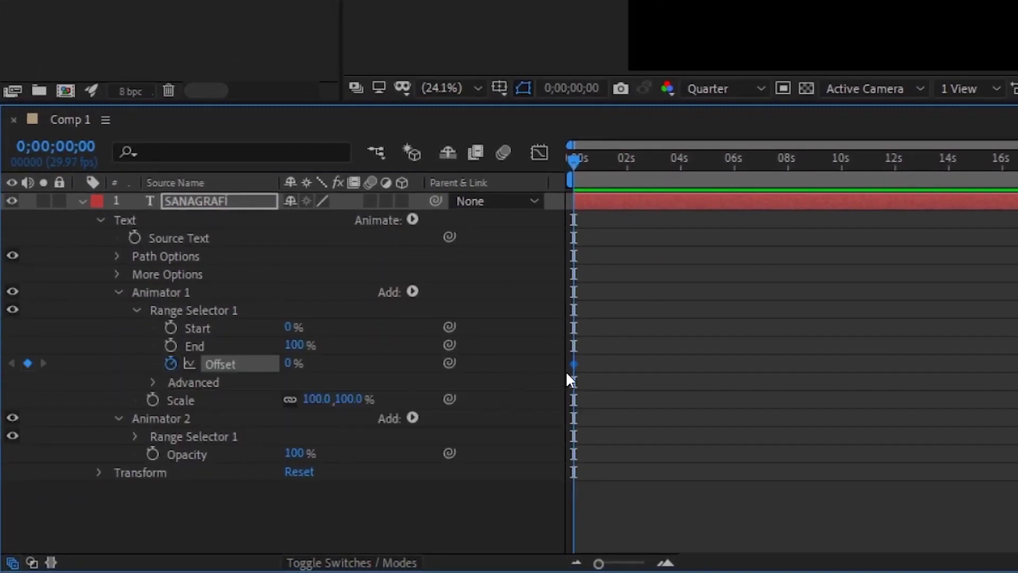
left_click(288, 364)
type("-10")
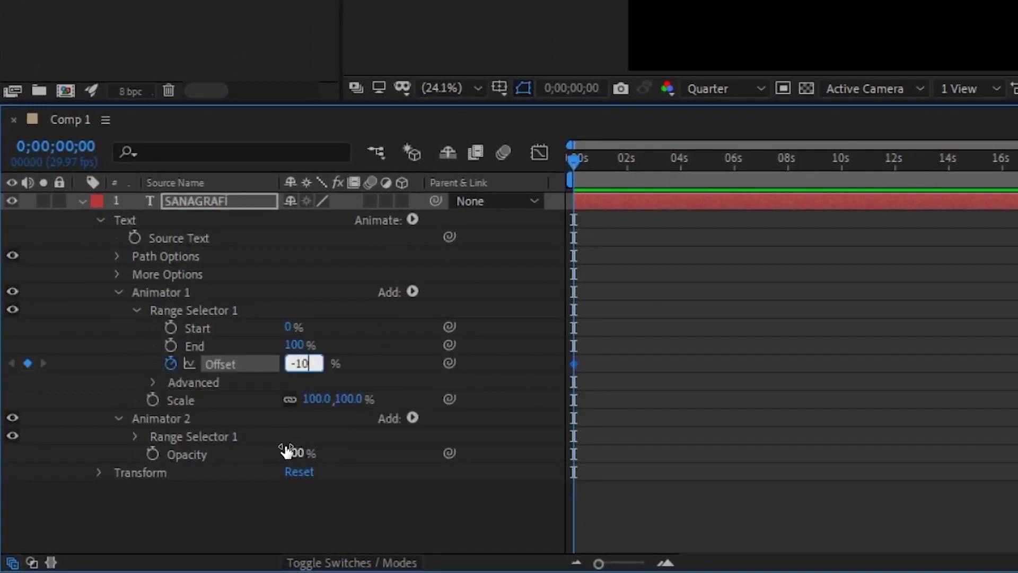
type("0")
key("Return")
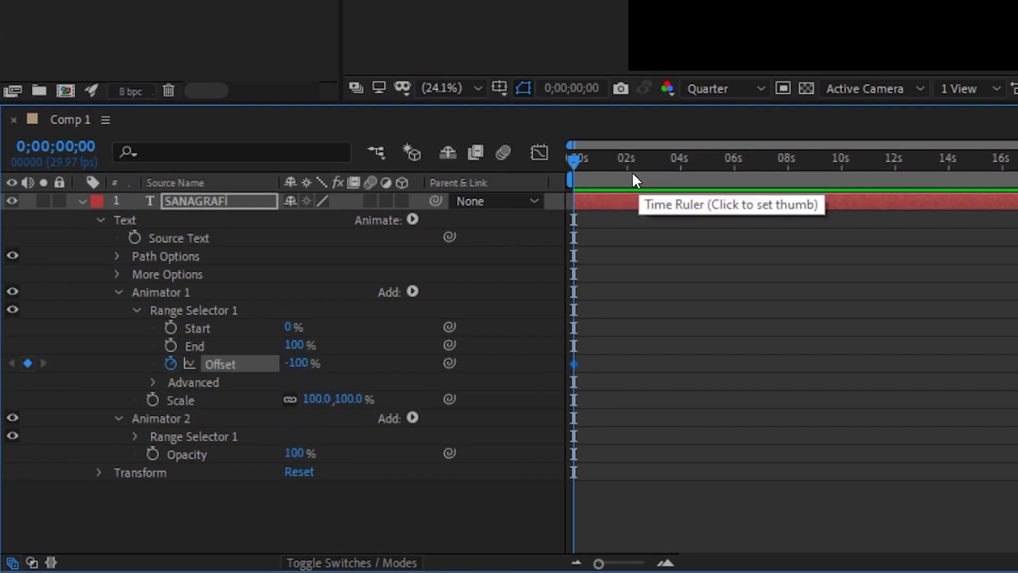
left_click_drag(631, 162, 653, 161)
left_click(297, 365)
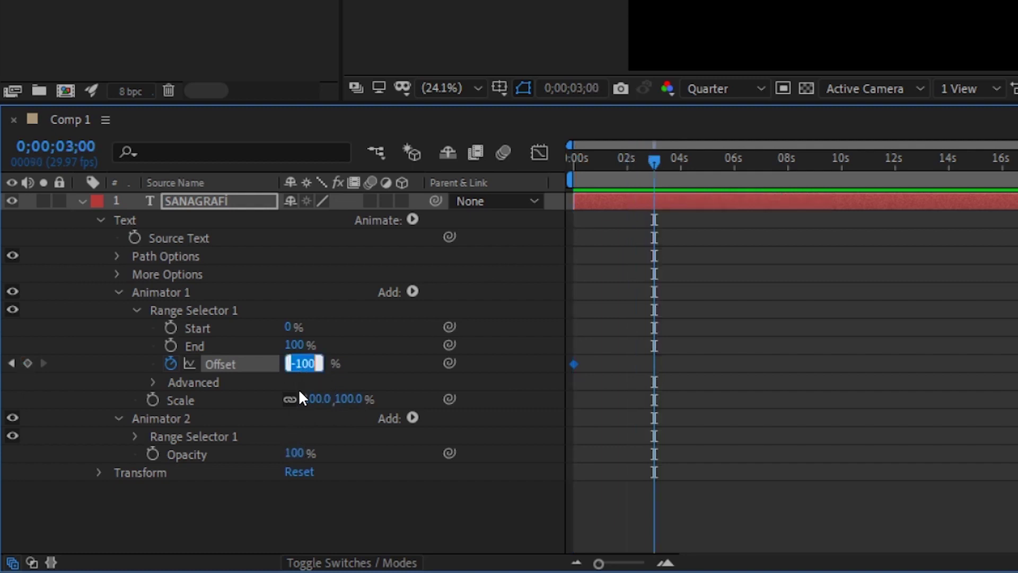
type("100")
key("Return")
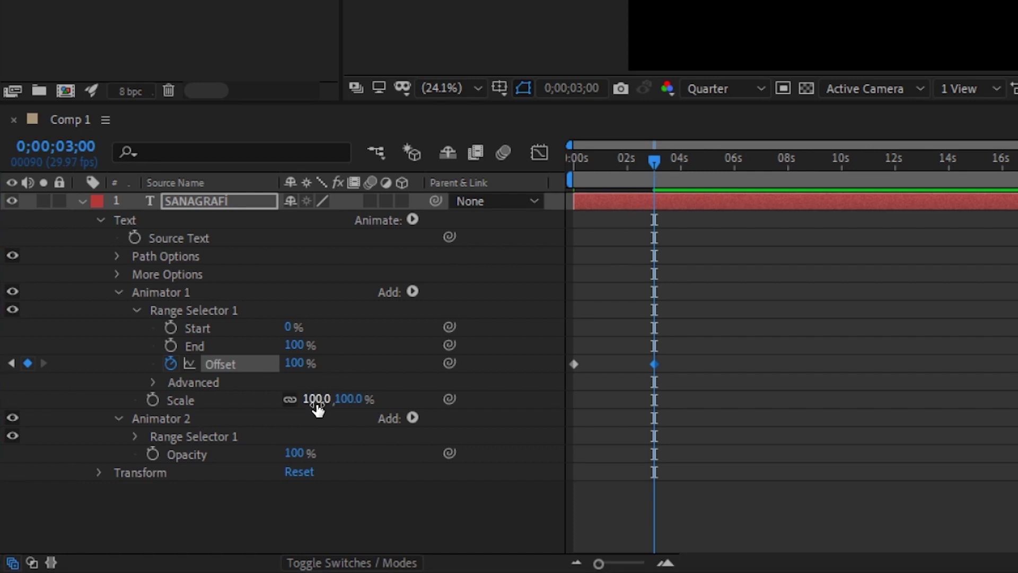
Step: Set Animator 1's Scale to 200% and return to the start of the timeline
left_click(317, 399)
type("200")
key("Return")
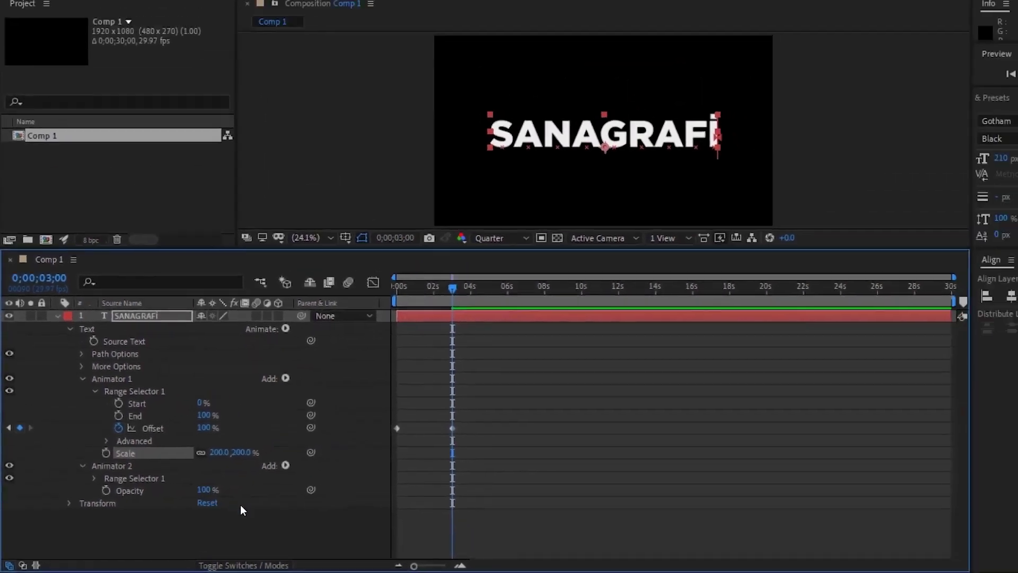
left_click_drag(452, 286, 389, 287)
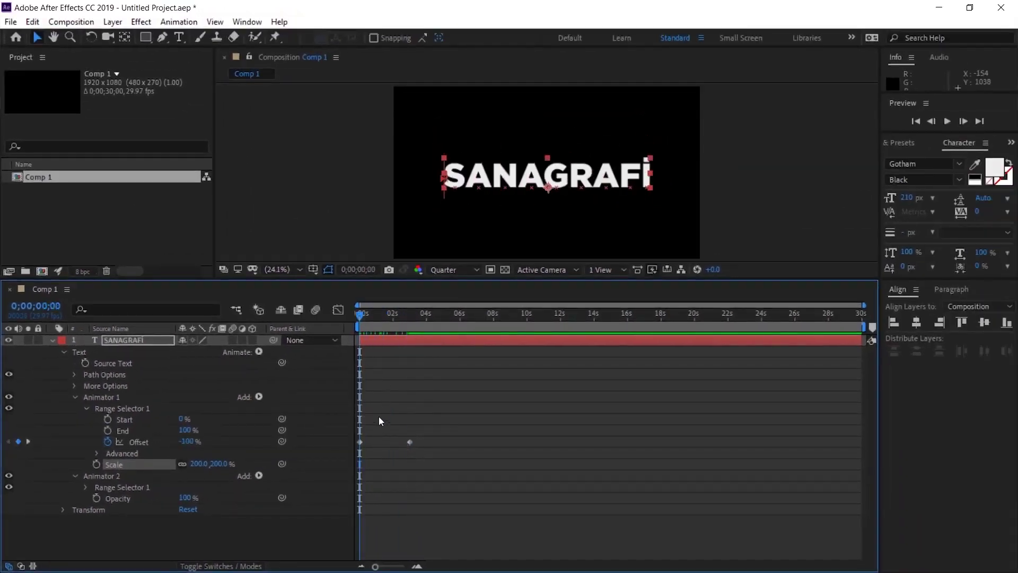
Step: Preview the scale animation, collapse Animator 1 and expand Animator 2's Range Selector
key("space")
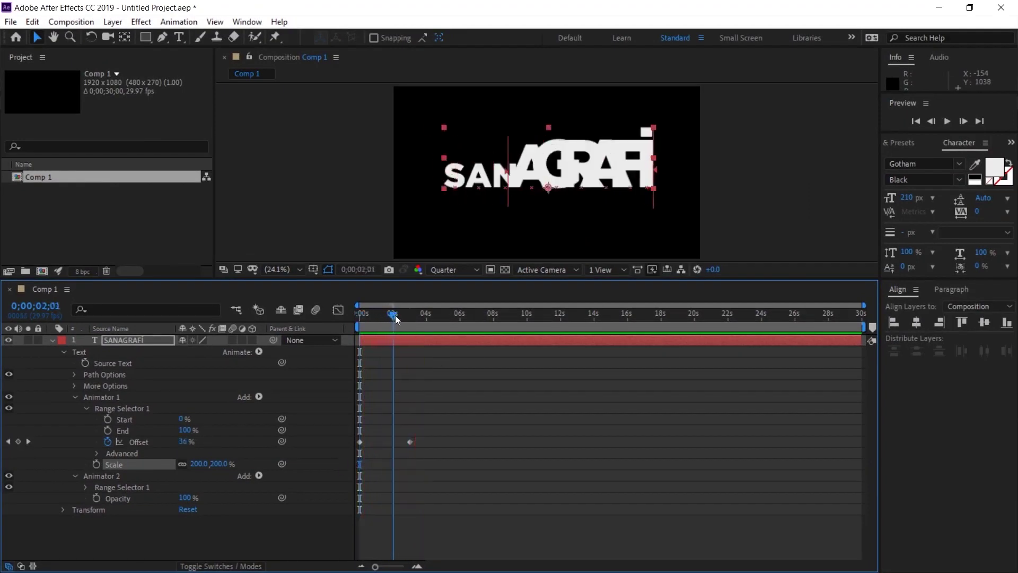
left_click(355, 314)
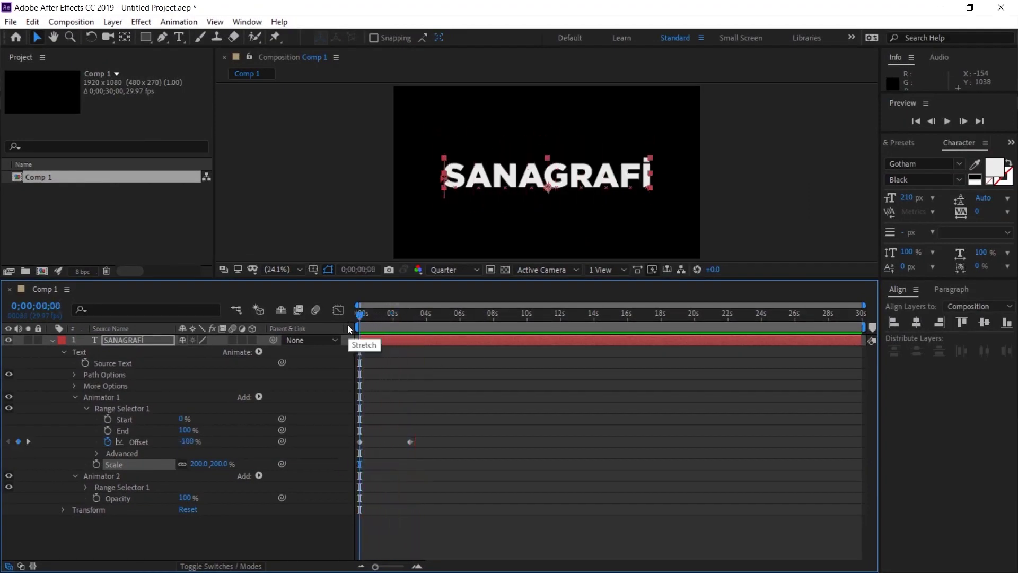
left_click(102, 396)
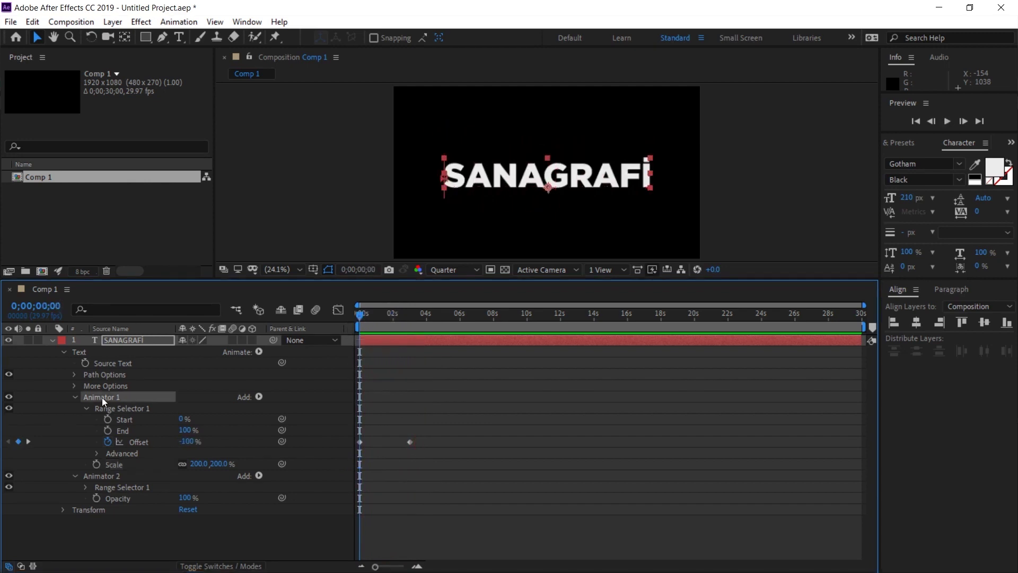
left_click(75, 397)
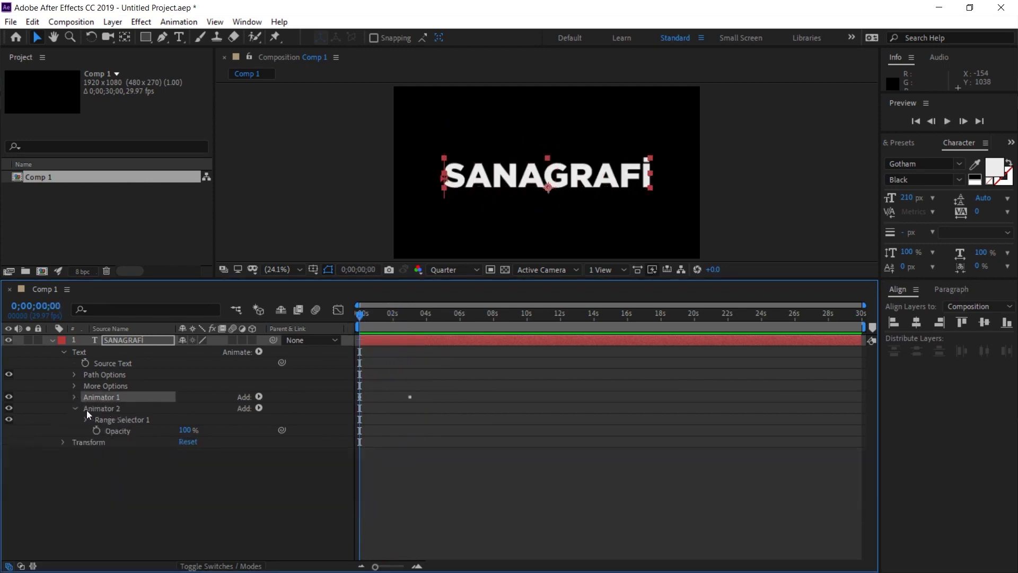
left_click(86, 419)
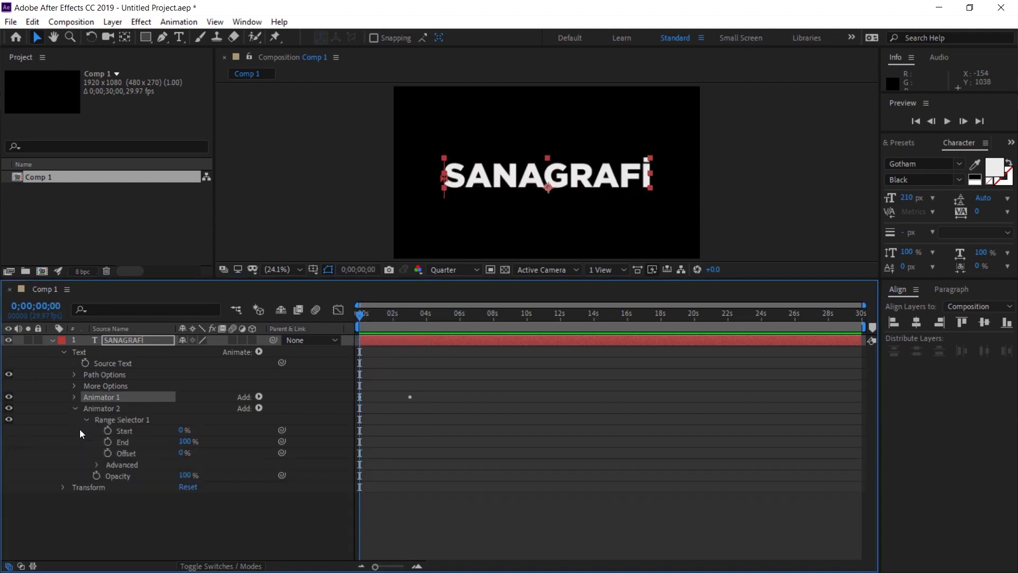
Step: Keyframe Animator 2's Offset from 0% at 0;00;01;13 to 100% at 0;00;03;01
left_click(384, 317)
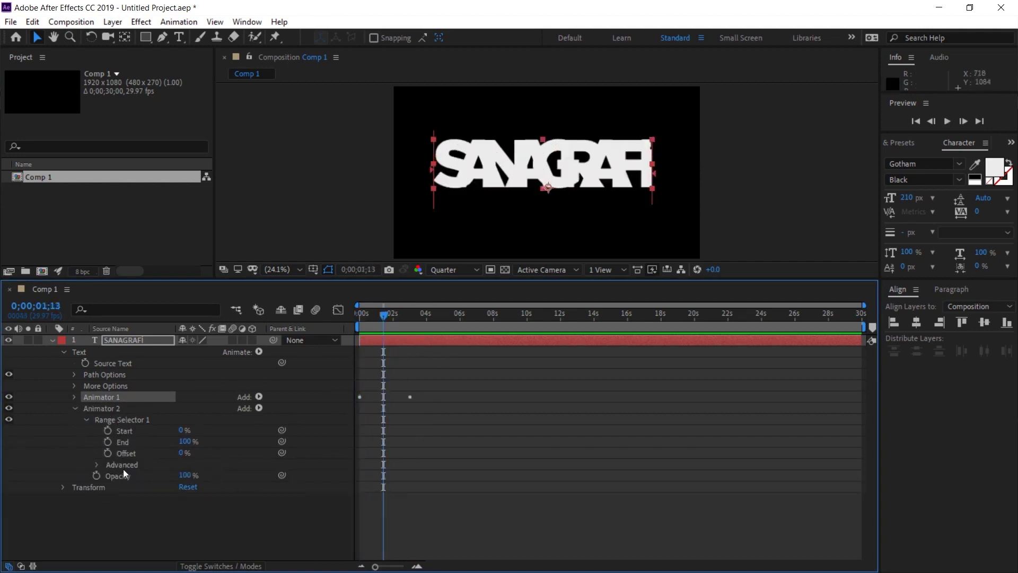
left_click(107, 454)
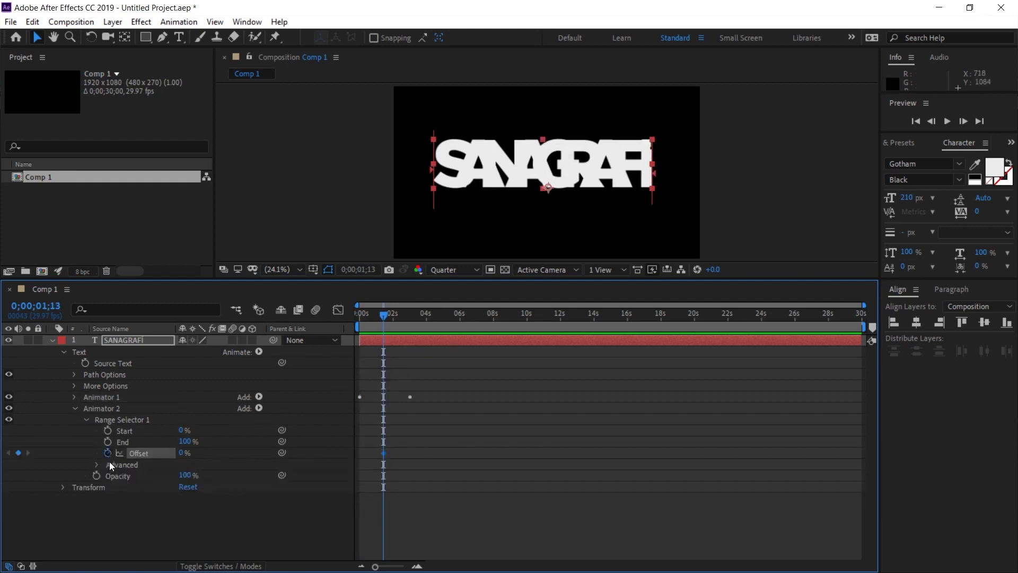
left_click_drag(387, 316, 411, 319)
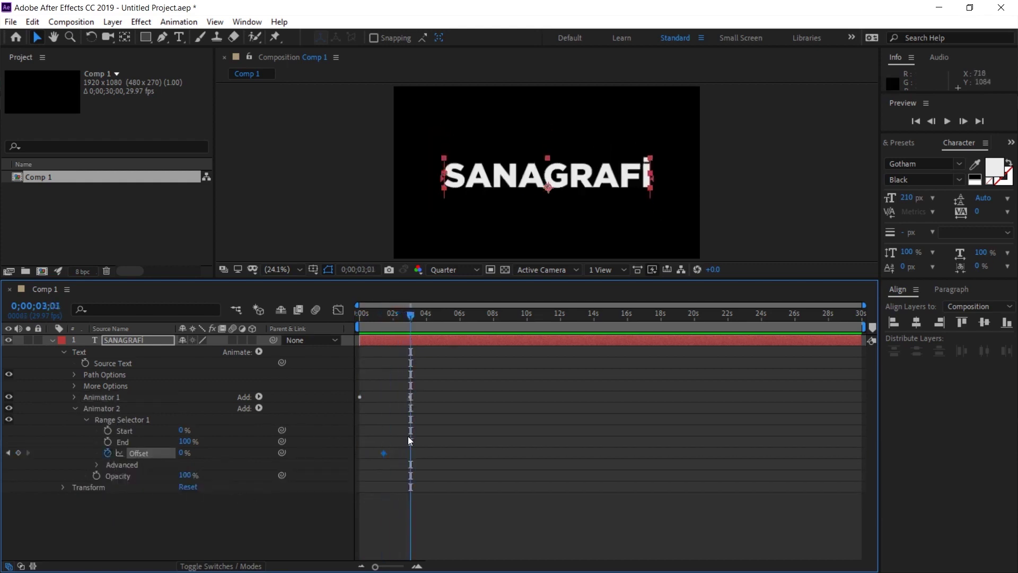
left_click(184, 453)
type("100")
key("Return")
left_click_drag(423, 314, 384, 314)
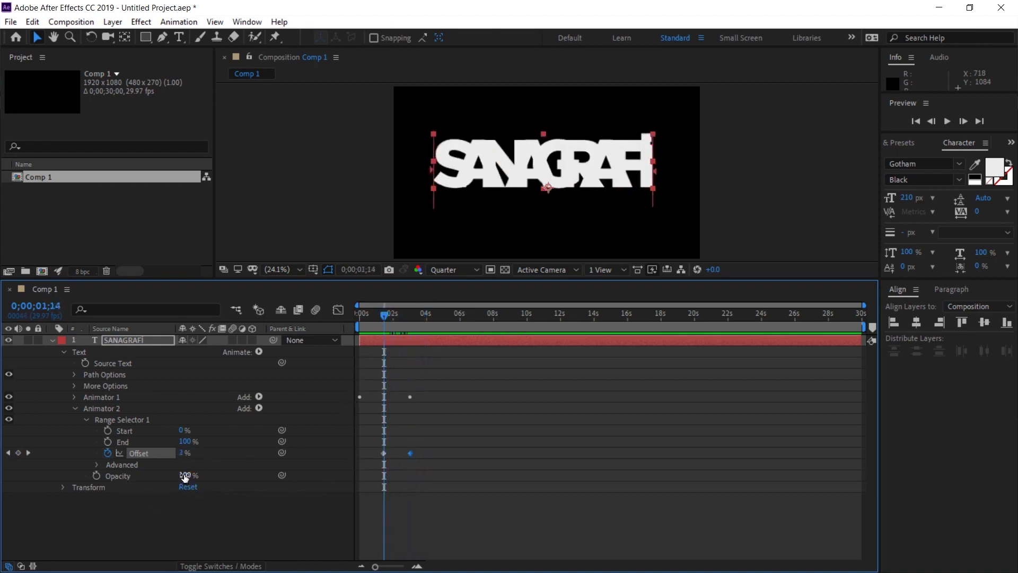
type("0")
key("Return")
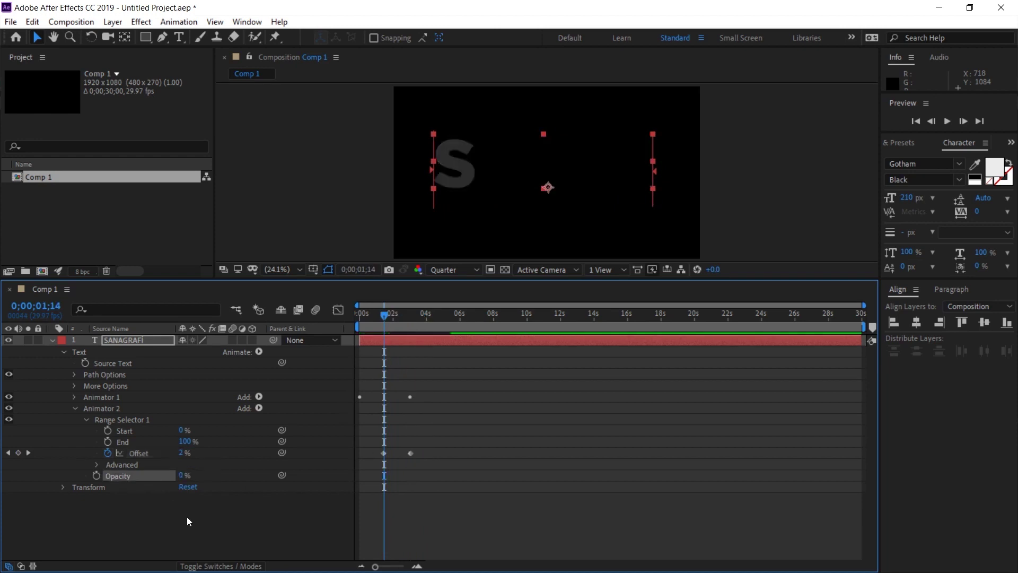
left_click_drag(382, 317, 358, 318)
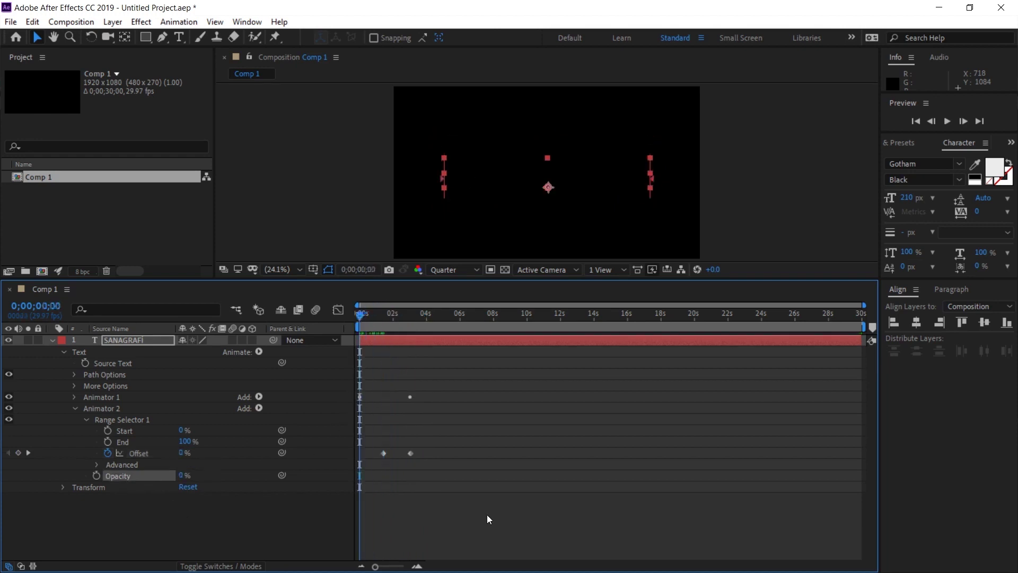
key("space")
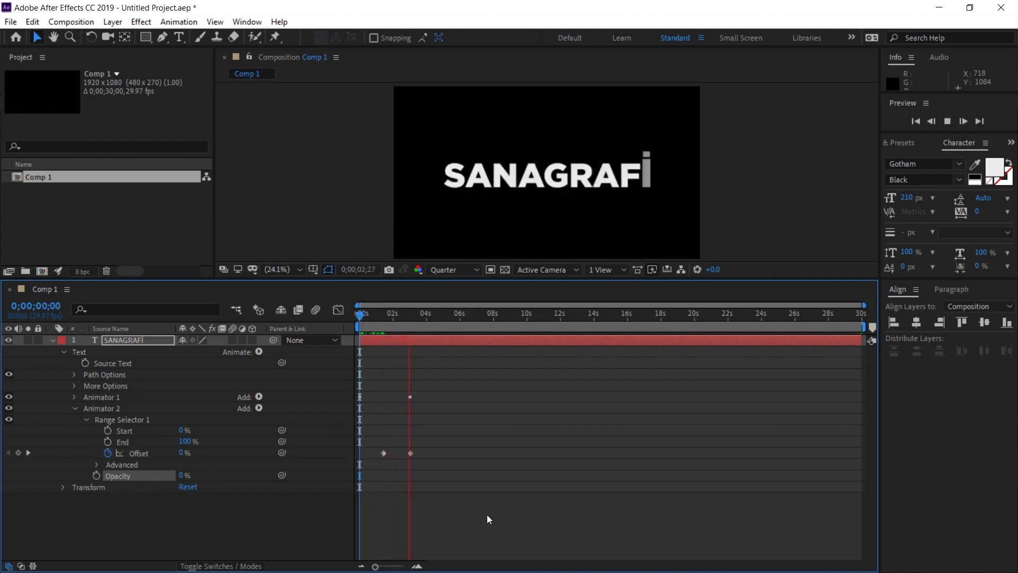
key("space")
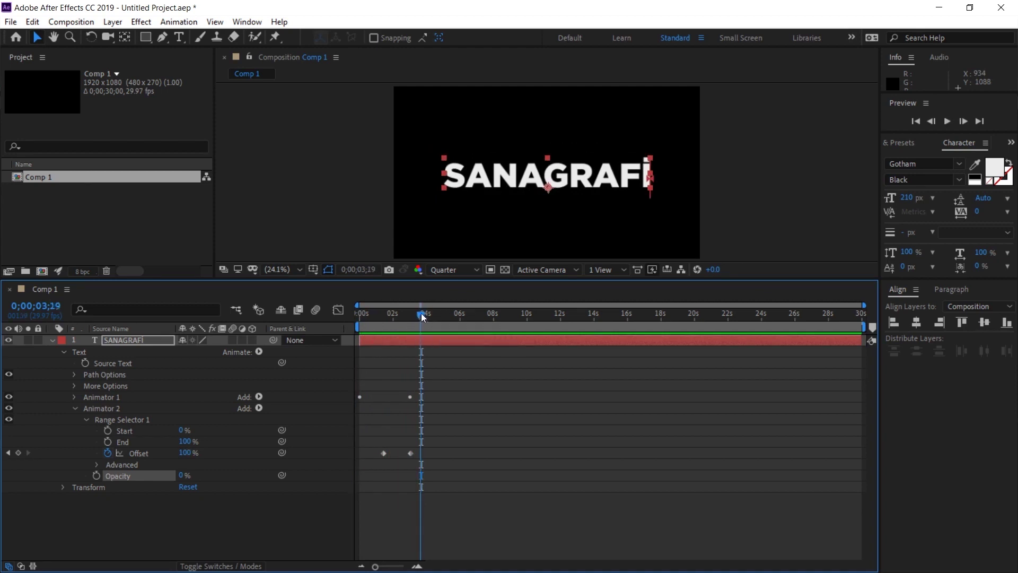
left_click_drag(422, 317, 375, 315)
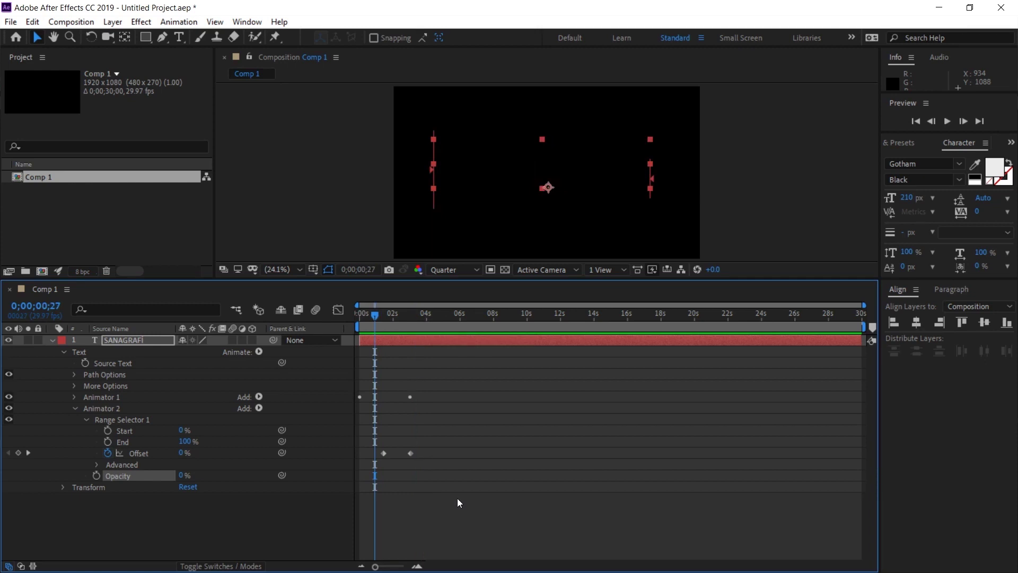
left_click_drag(380, 313, 334, 358)
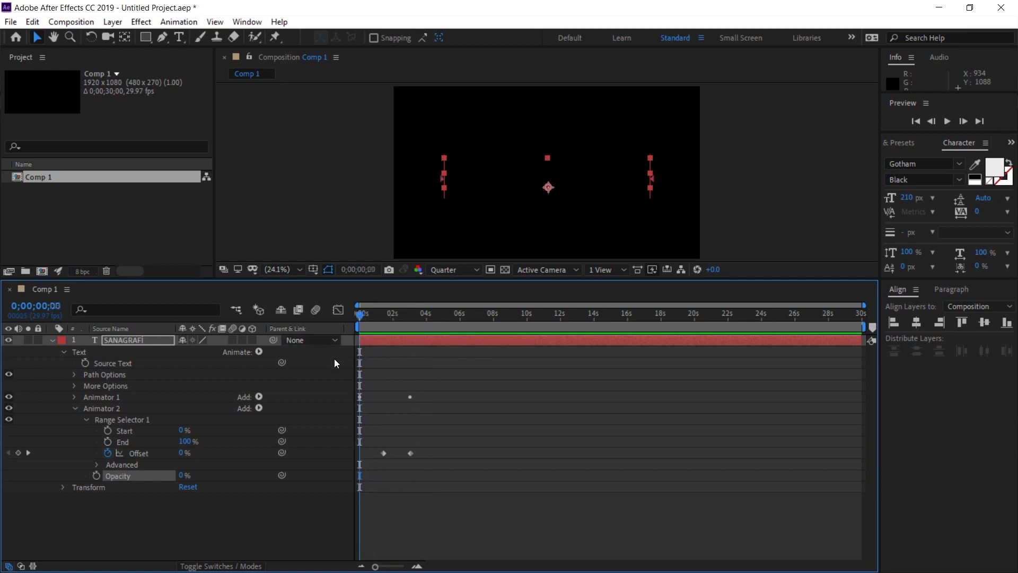
key("space")
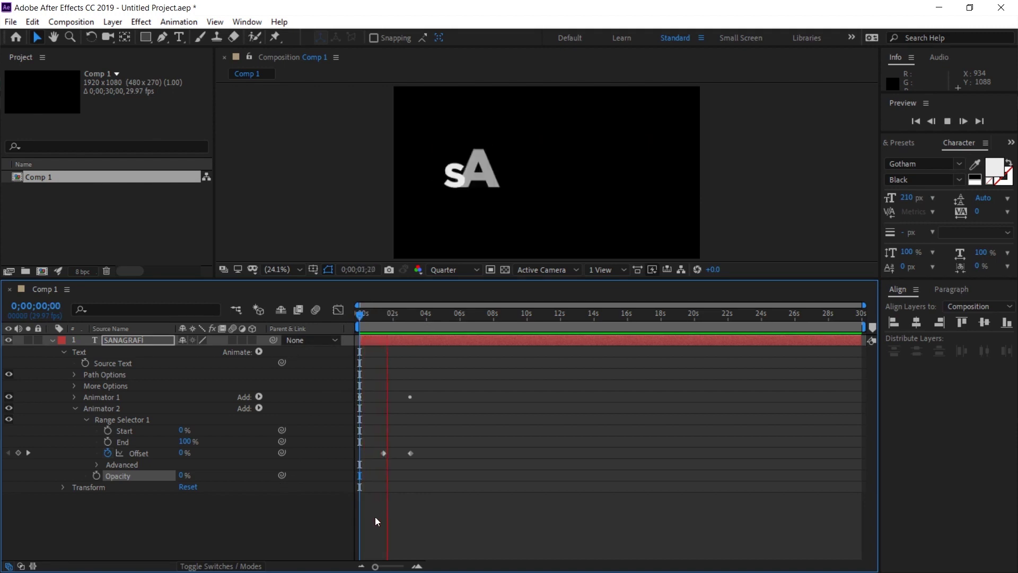
left_click(383, 453)
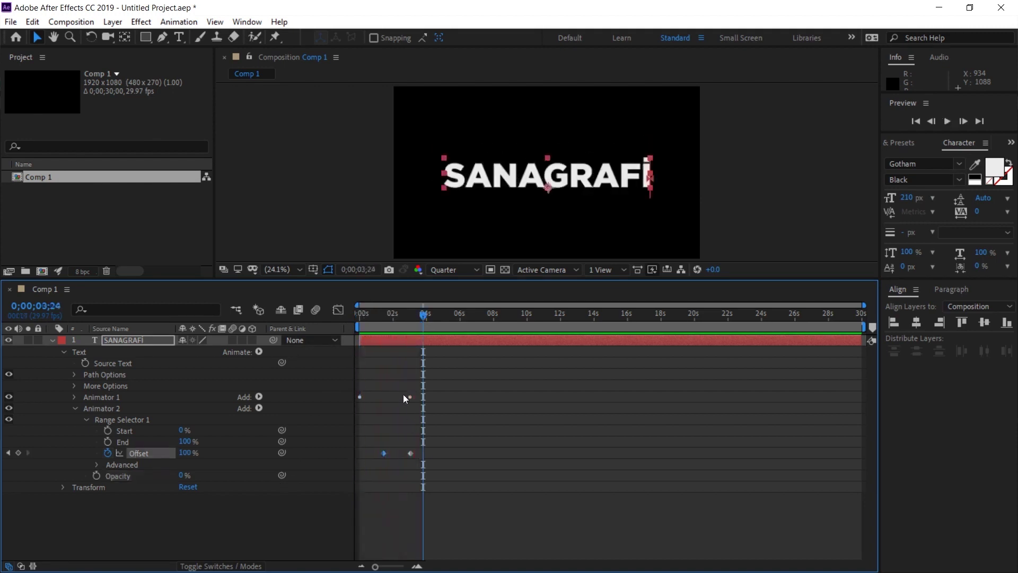
Step: Show the Offset keyframes with U and compress both animations to finish near 2 seconds, then preview
left_click(115, 406)
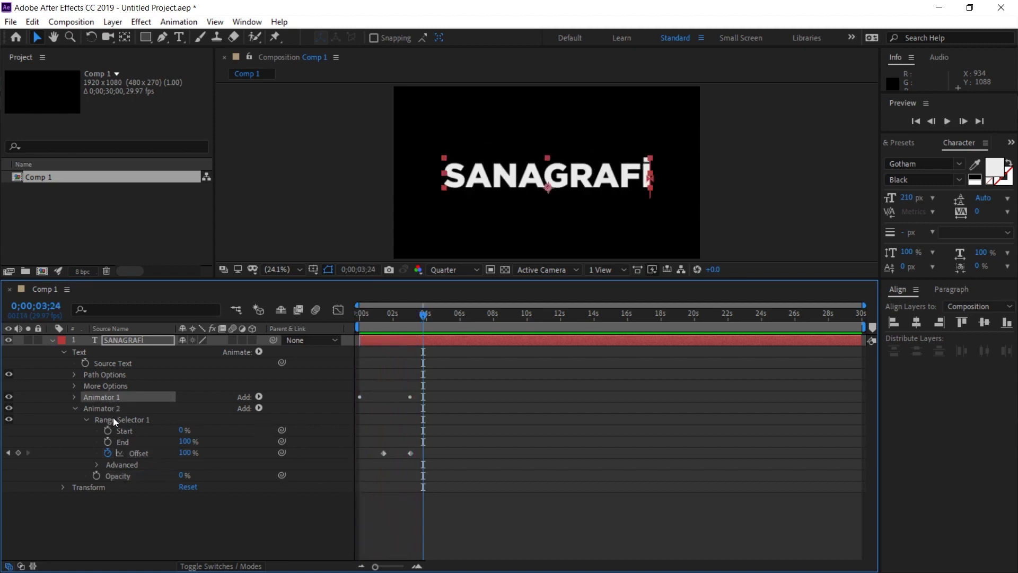
key("u")
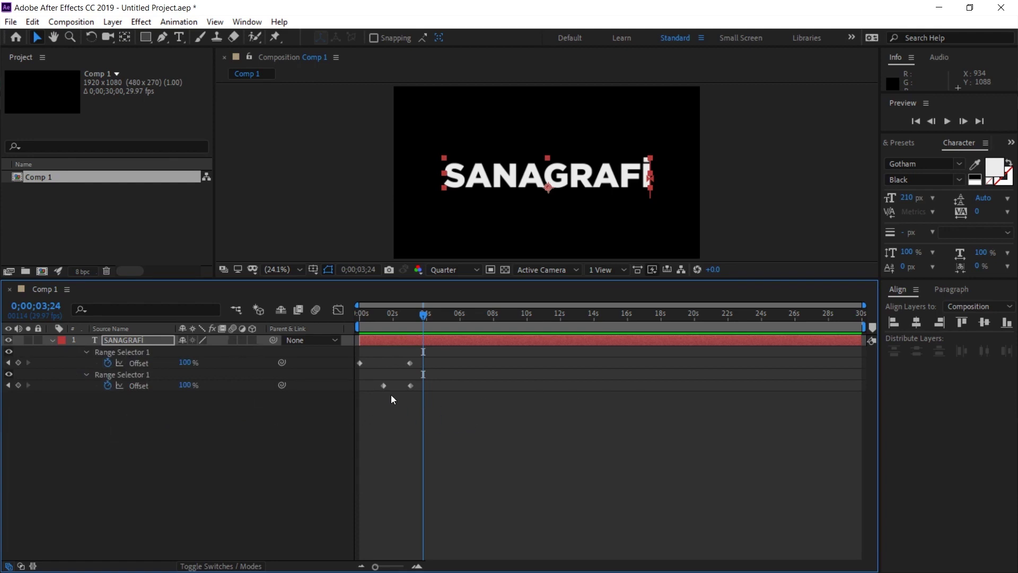
left_click(410, 385)
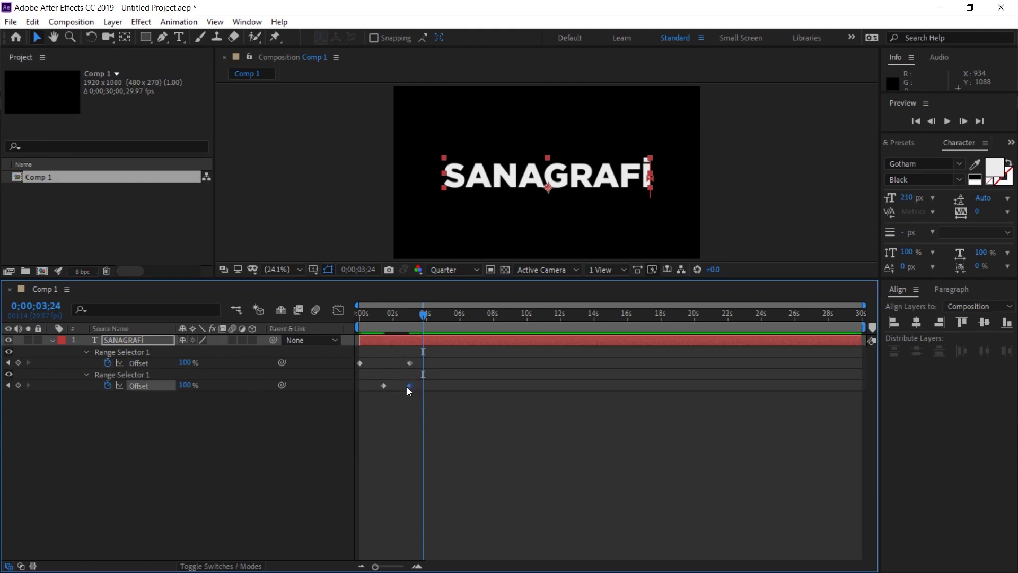
left_click_drag(400, 352, 376, 386)
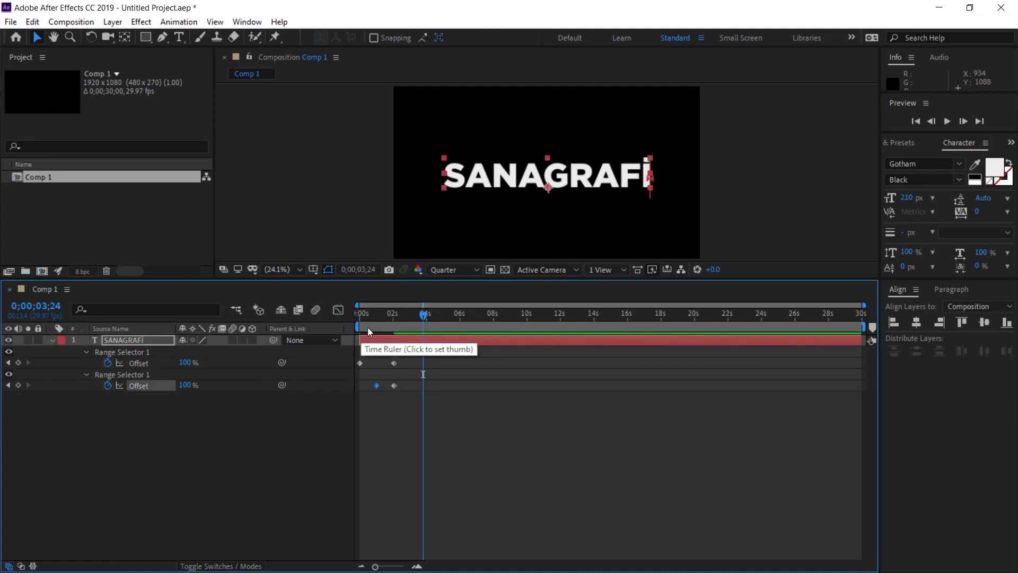
left_click_drag(364, 316, 352, 315)
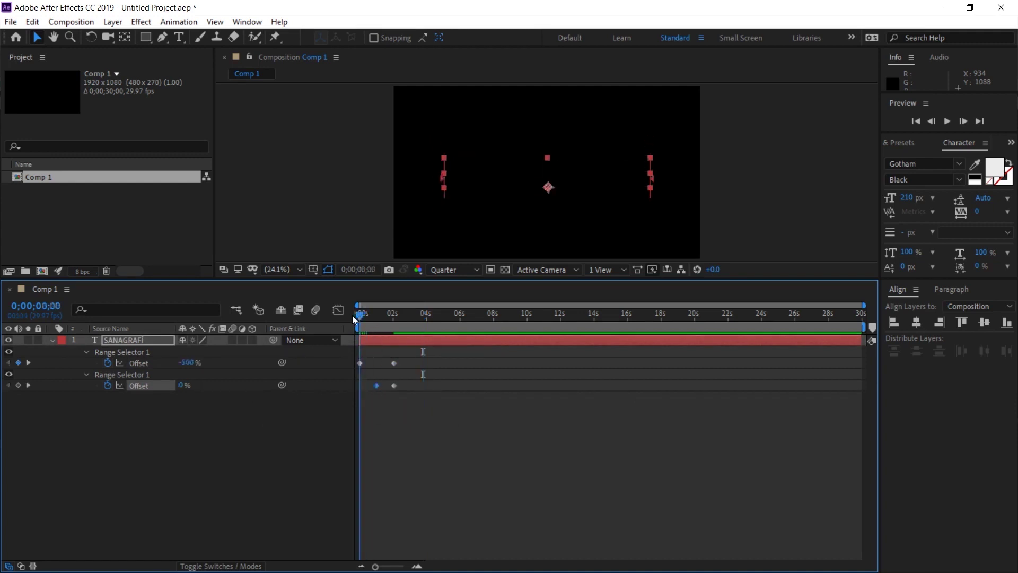
key("space")
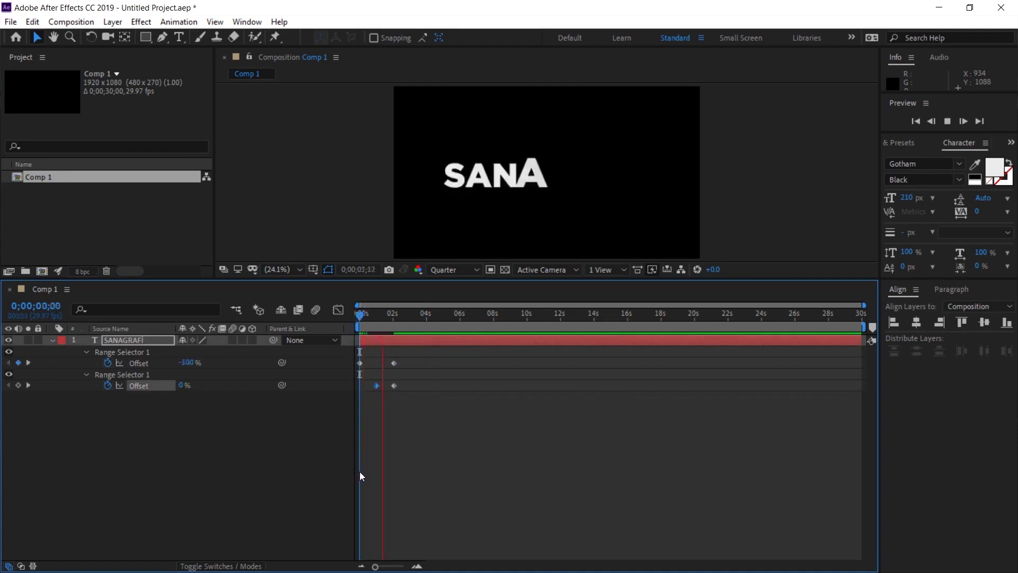
key("space")
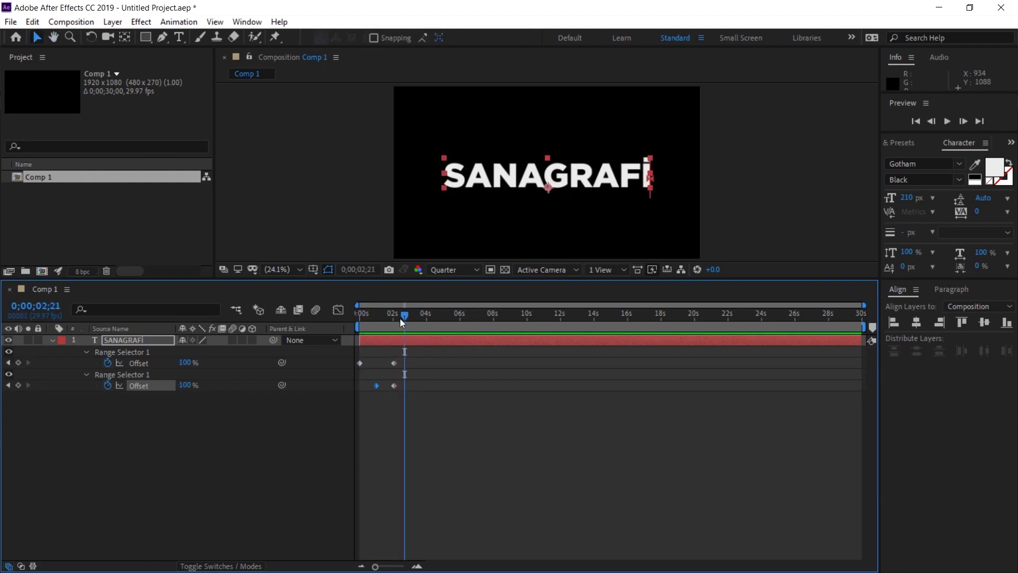
mouse_move(400, 315)
left_mouse_down()
mouse_move(361, 315)
mouse_move(381, 315)
left_mouse_up()
Step: Enable motion blur for the composition and the SANAGRAFI layer, then scrub to check the blur
left_click(404, 399)
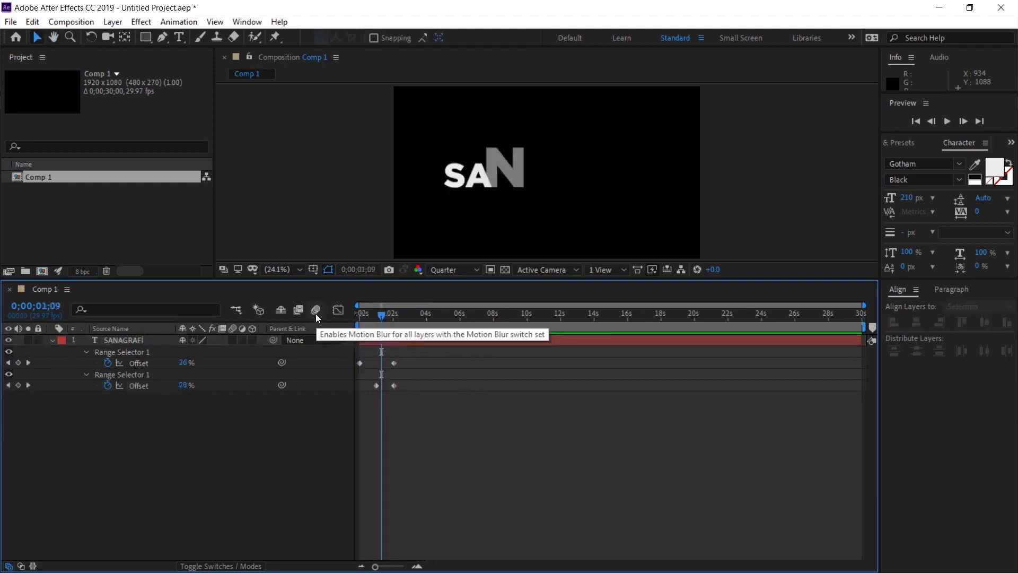
left_click(316, 313)
left_click(235, 352)
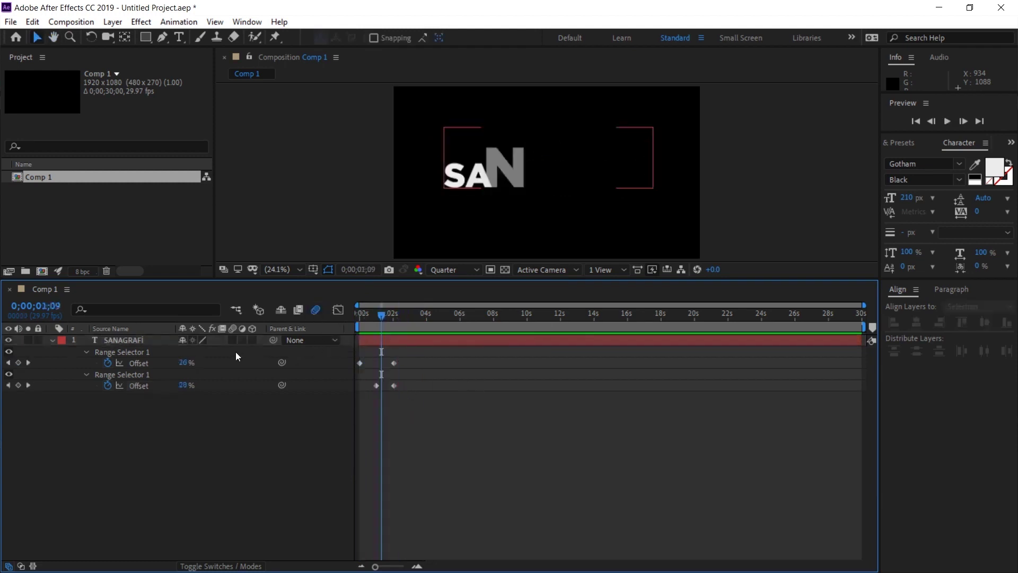
left_click(233, 341)
left_click(274, 381)
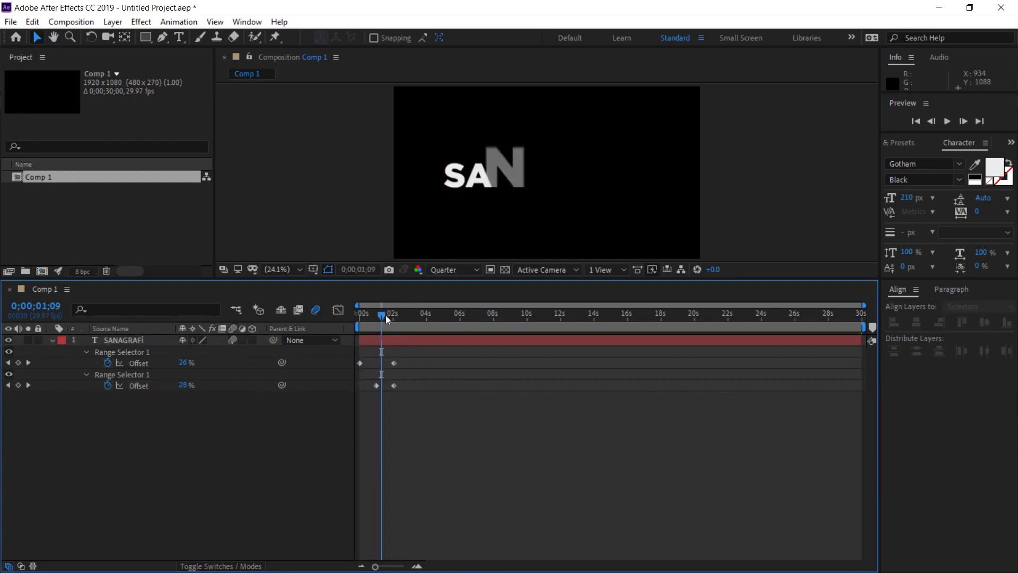
mouse_move(380, 314)
left_mouse_down()
mouse_move(392, 314)
mouse_move(378, 316)
left_mouse_up()
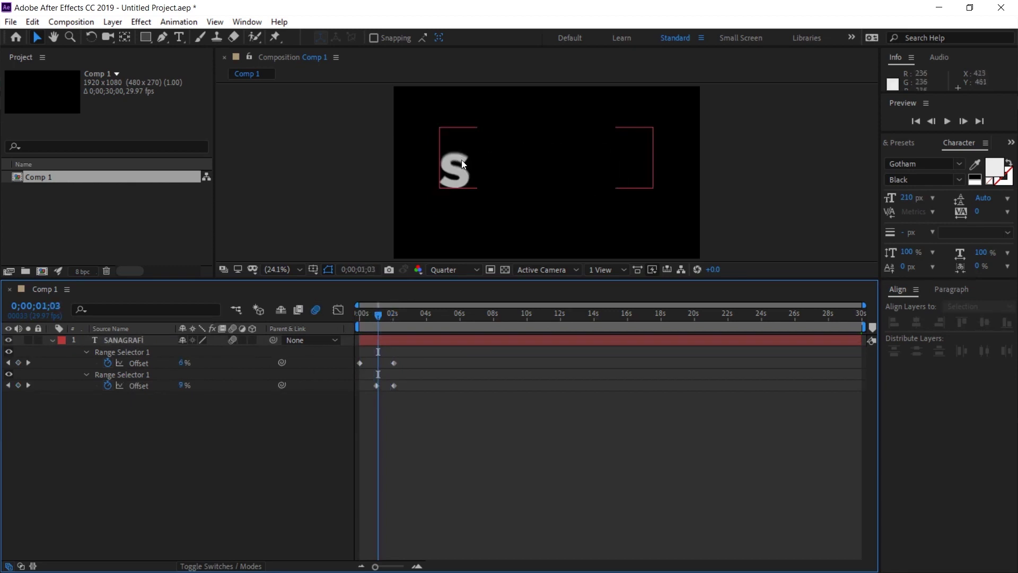
Step: Reveal the modified properties and set Animator 1's Scale to 300%, then scrub to check
left_click(461, 161)
key("Home")
key("u")
key("u")
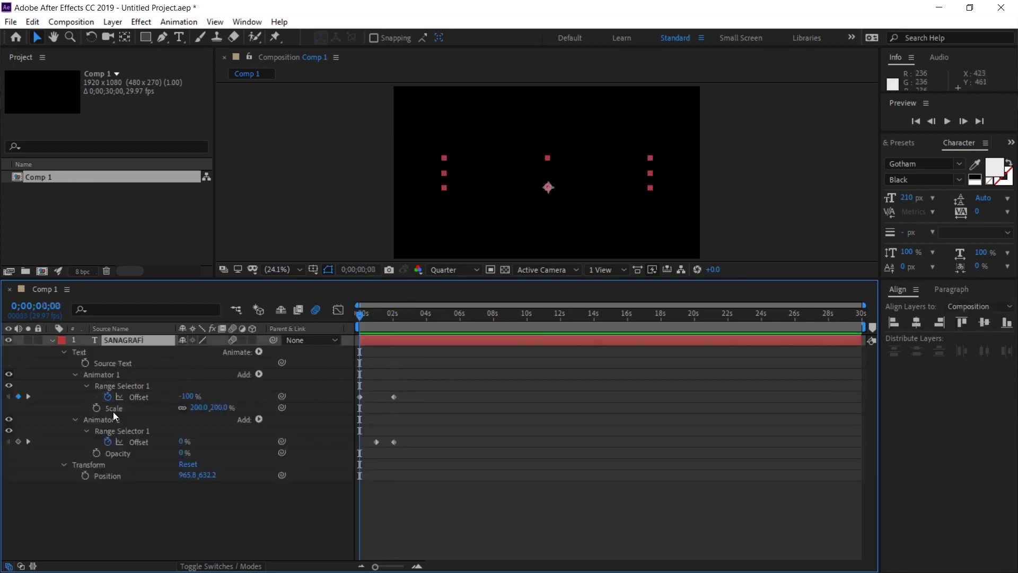
left_click(113, 412)
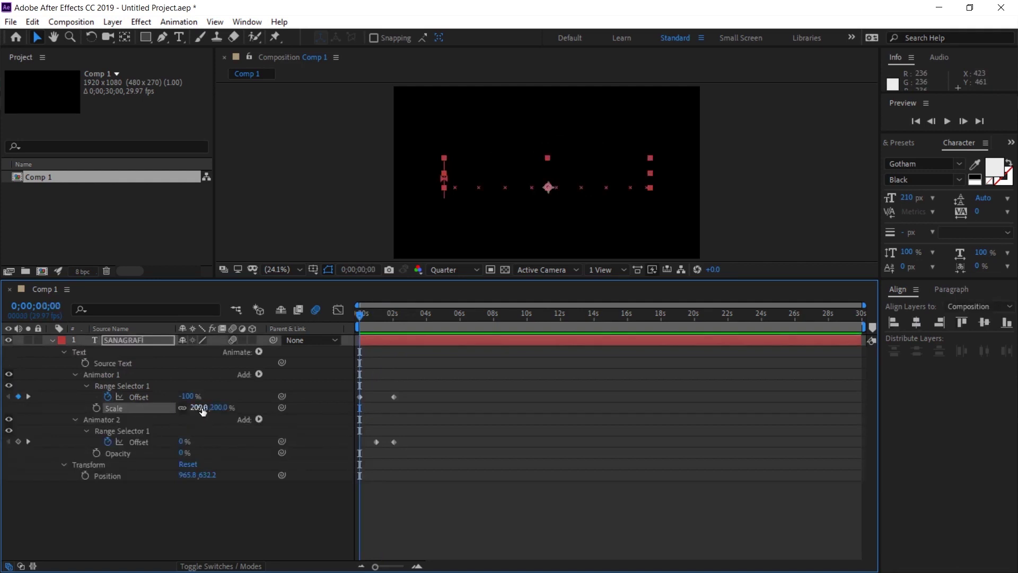
left_click(199, 408)
type("300")
key("Return")
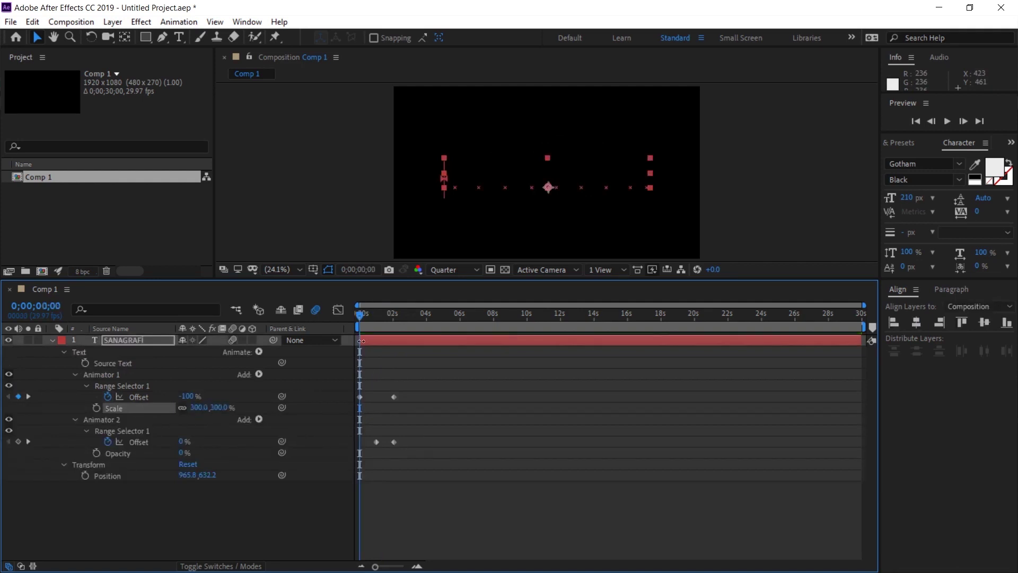
mouse_move(370, 315)
left_mouse_down()
mouse_move(387, 317)
mouse_move(350, 315)
left_mouse_up()
Step: Reduce Animator 1's Scale to 170% and scrub to check the letters scaling in
left_click(195, 409)
type("170")
key("Return")
left_click_drag(360, 318, 418, 317)
Step: Replace the text with the person's name as a test and preview the animation
left_click(498, 177)
double_click(499, 177)
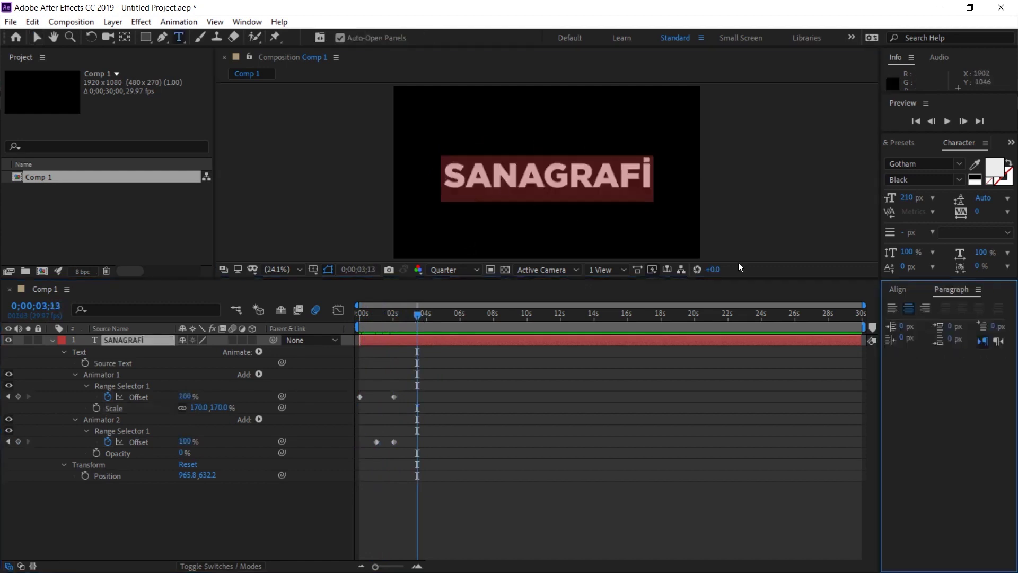
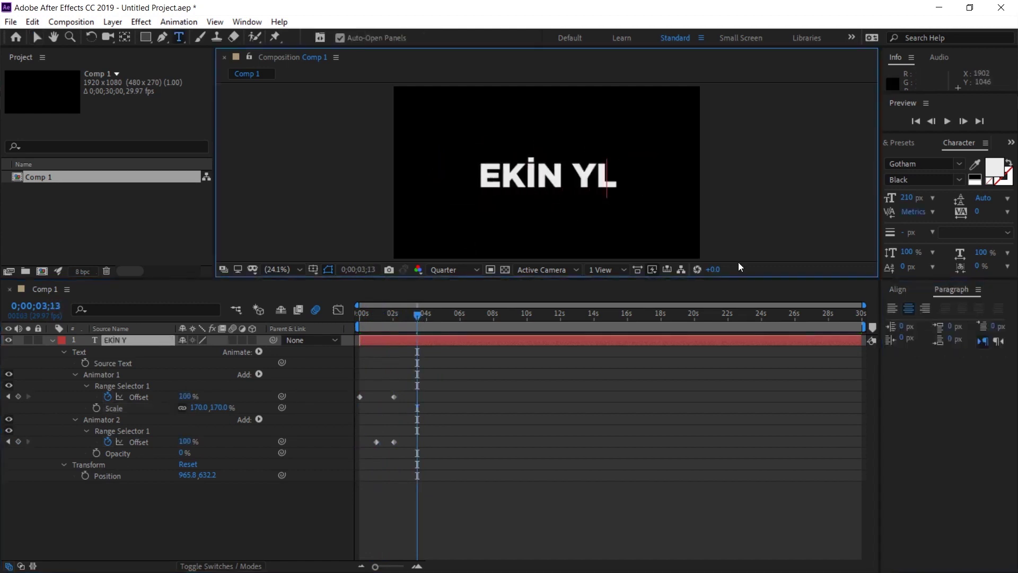
left_click(263, 317)
key("space")
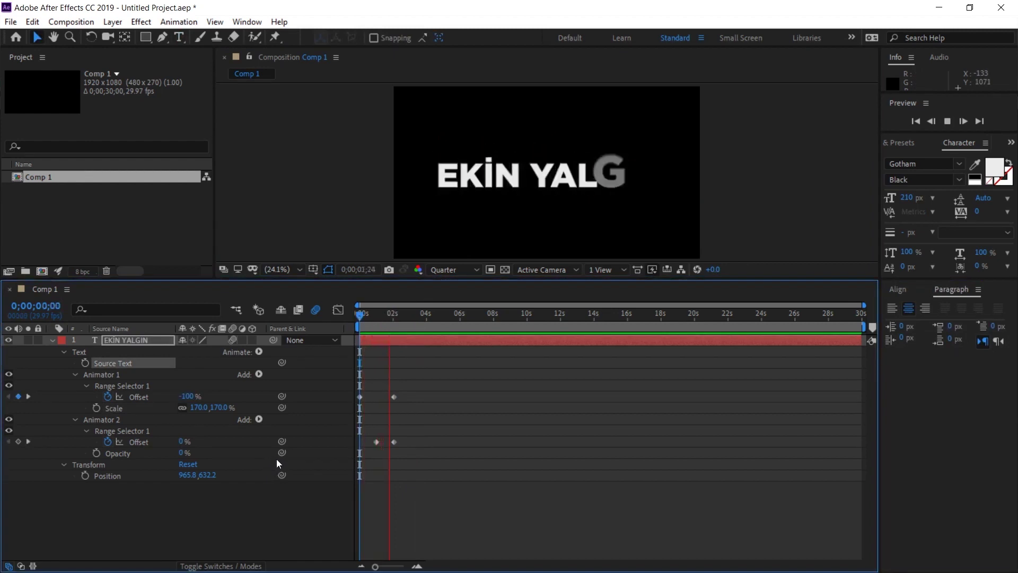
key("space")
Step: Retype the text back to 'SANAGRAFİ'
double_click(493, 188)
type("SANAGRAFİ")
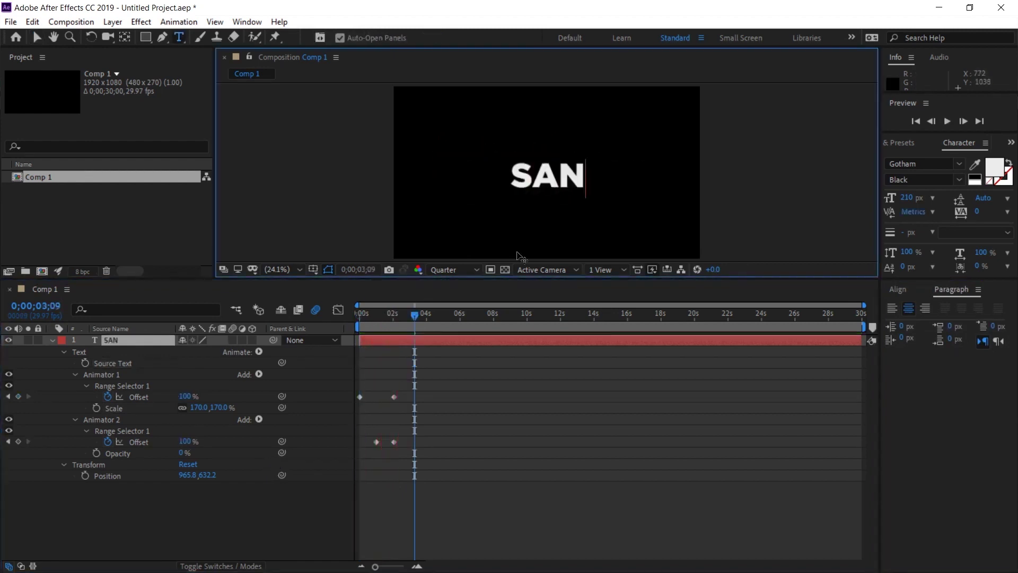
left_click(291, 367)
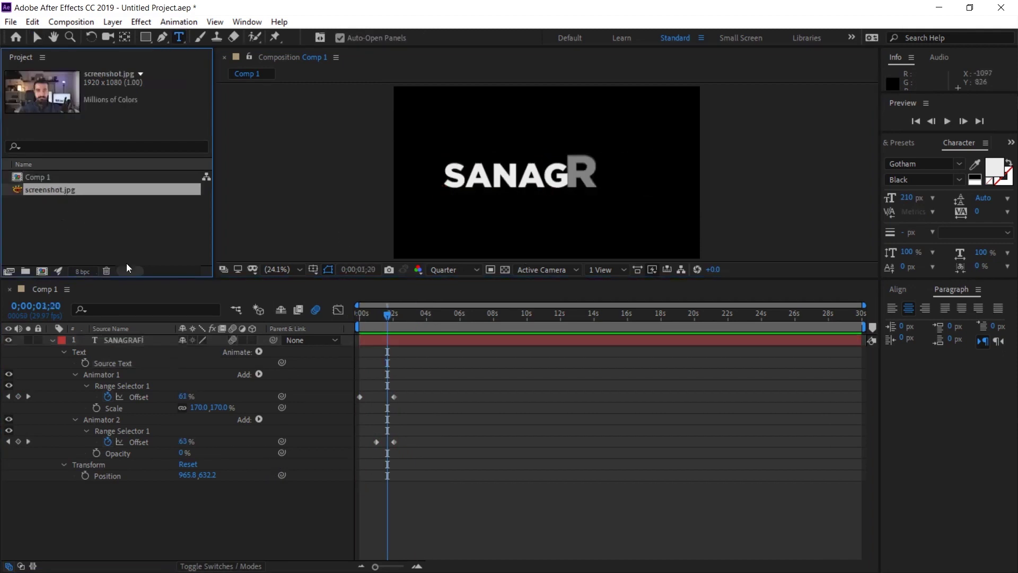
Step: Place screenshot.jpg below the text as a background and move the text to the lower-left
left_click_drag(55, 191, 84, 493)
key("v")
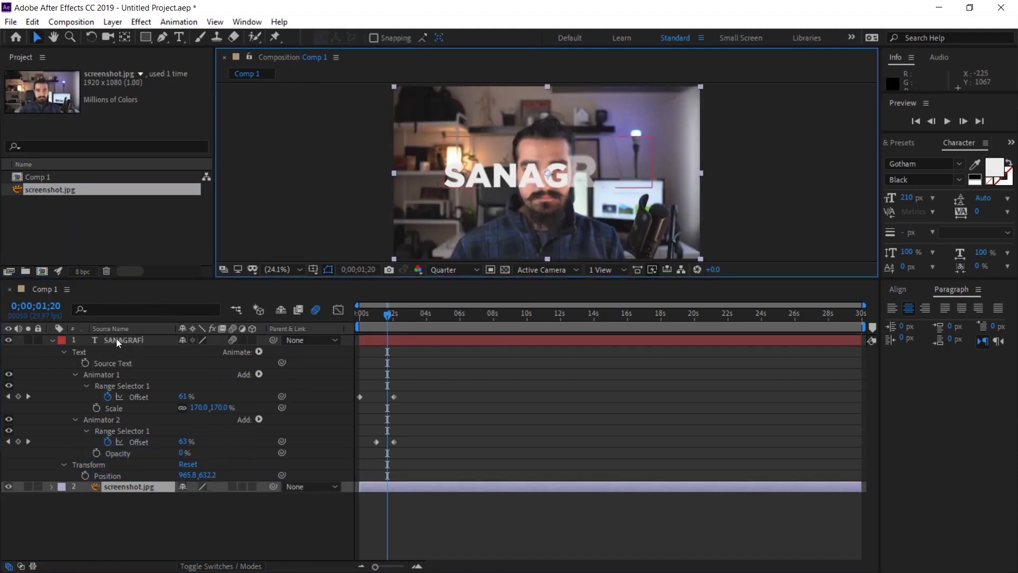
left_click(116, 339)
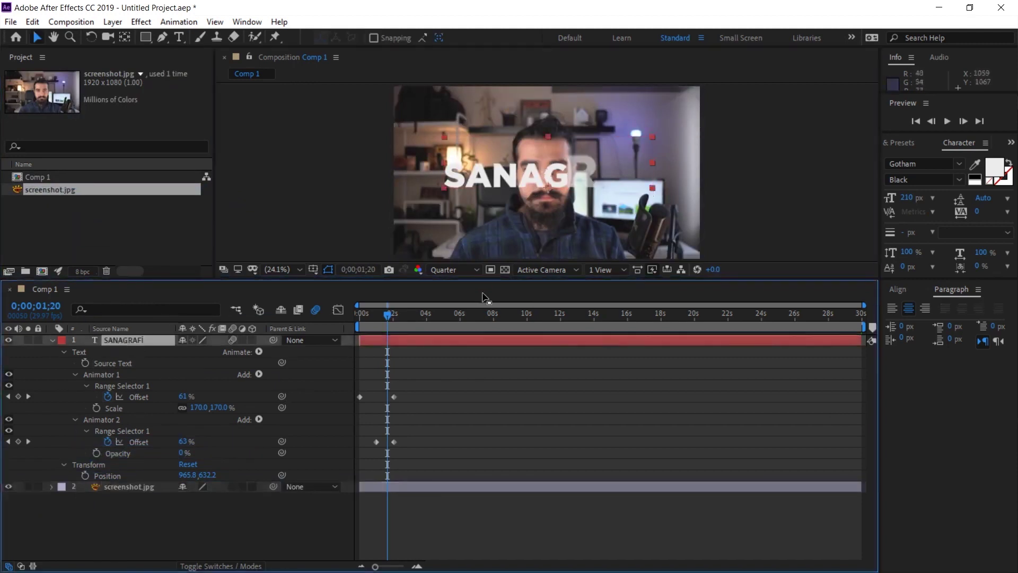
left_click(454, 313)
left_click_drag(647, 194, 590, 193)
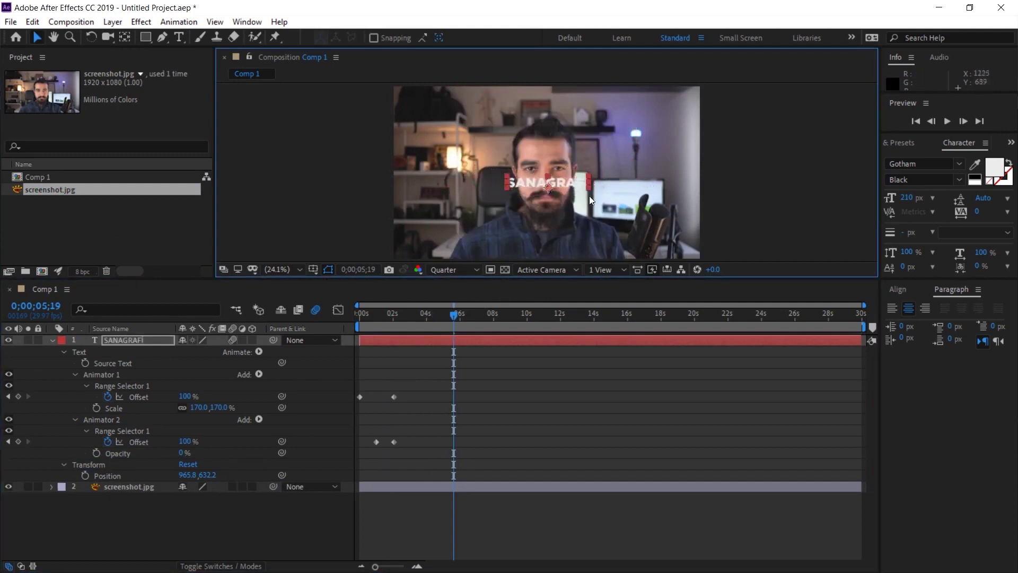
left_click_drag(530, 185, 444, 240)
Step: Replace the text with the person's name and left-align it
double_click(444, 240)
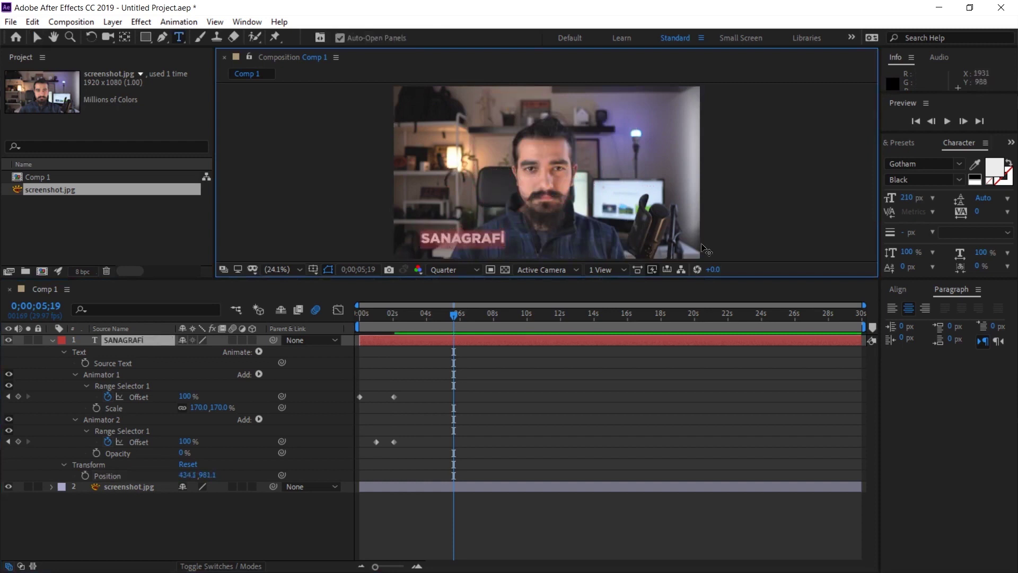
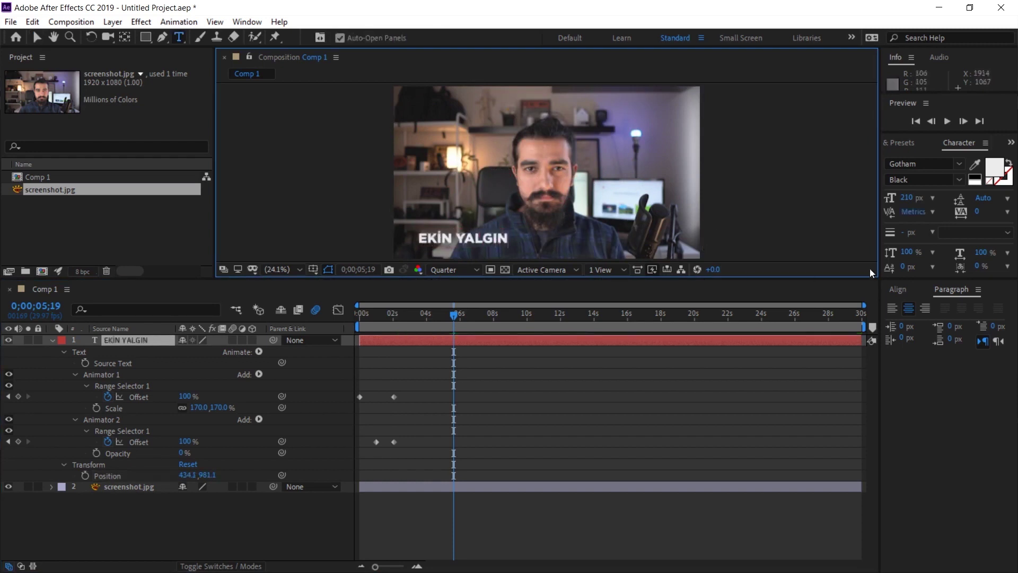
left_click(892, 308)
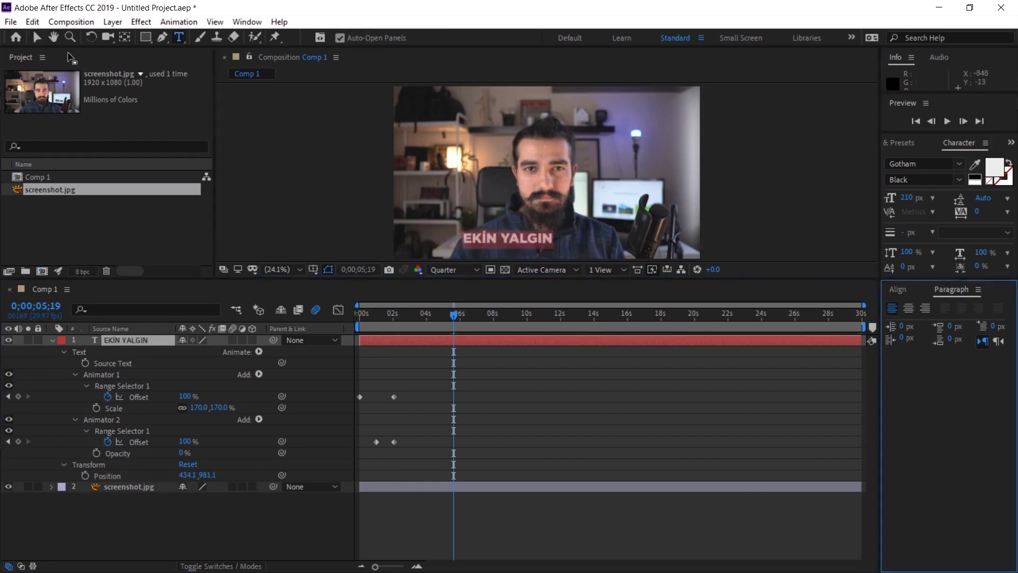
left_click(37, 37)
Step: Shift the name further left, shrink it to 180 px, then preview the letter animation
left_click_drag(505, 237, 459, 235)
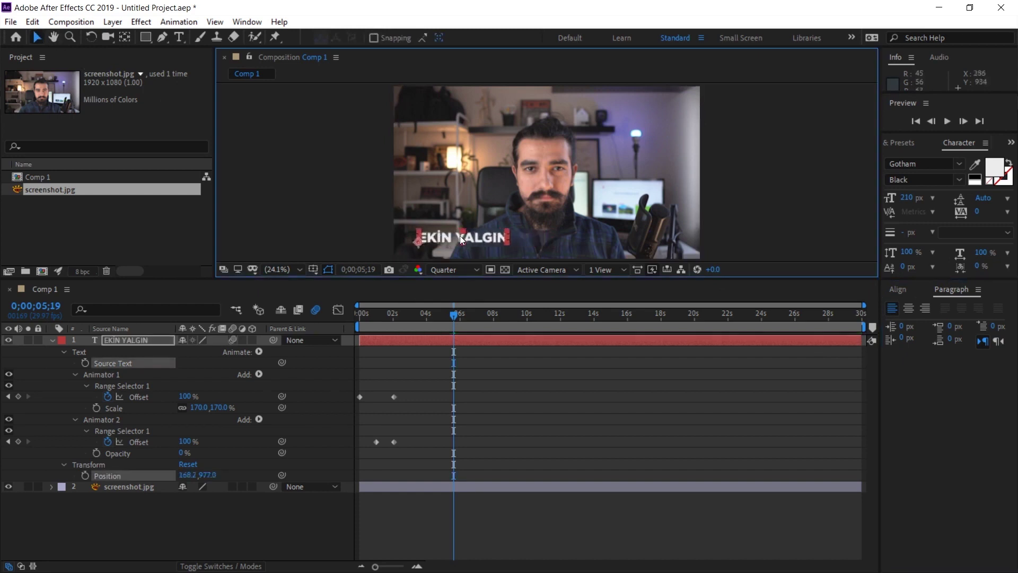
key("ctrl+alt+shift+comma")
key("ctrl+alt+shift+comma")
key("ctrl+alt+shift+comma")
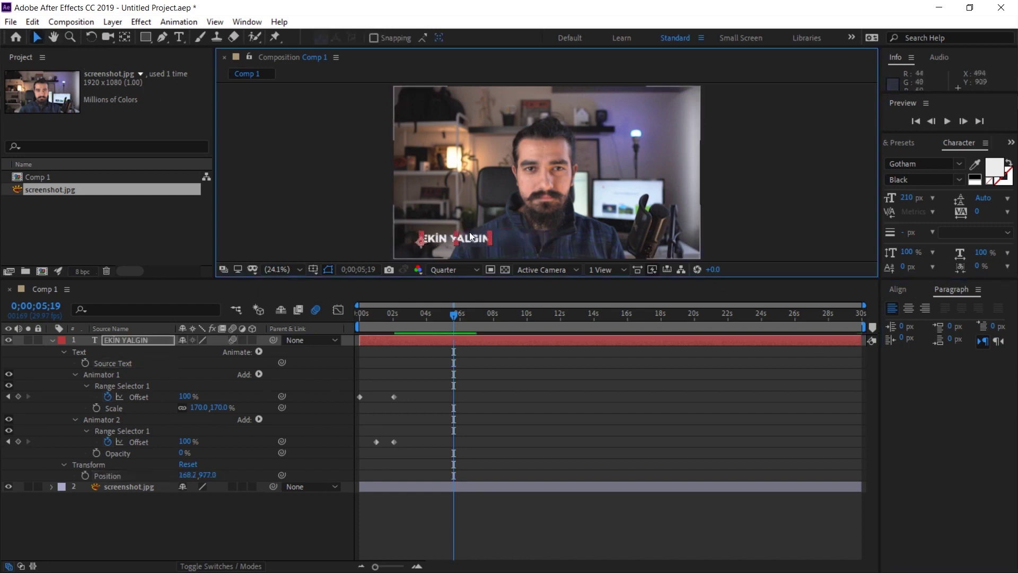
left_click_drag(387, 313, 307, 377)
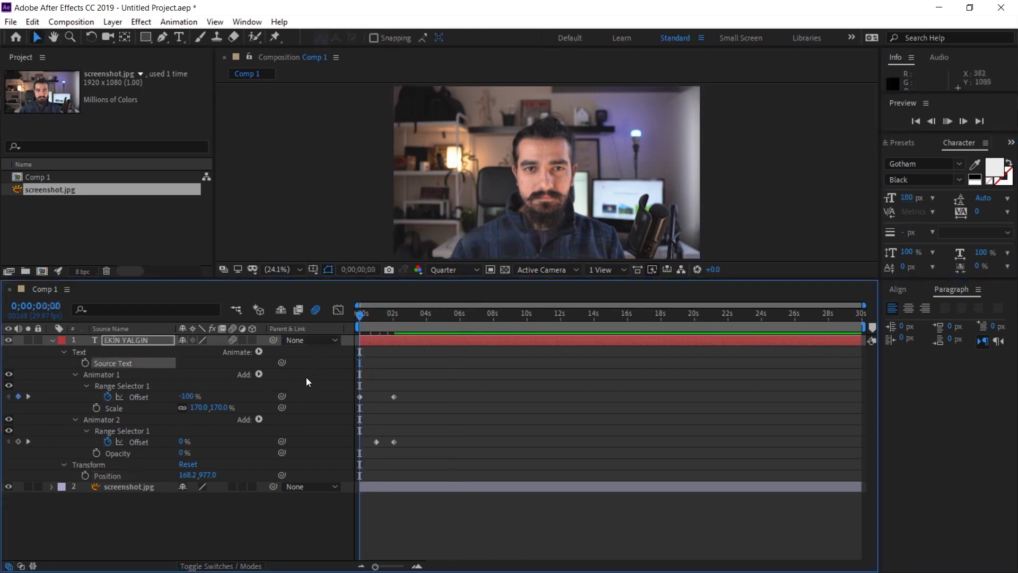
key("space")
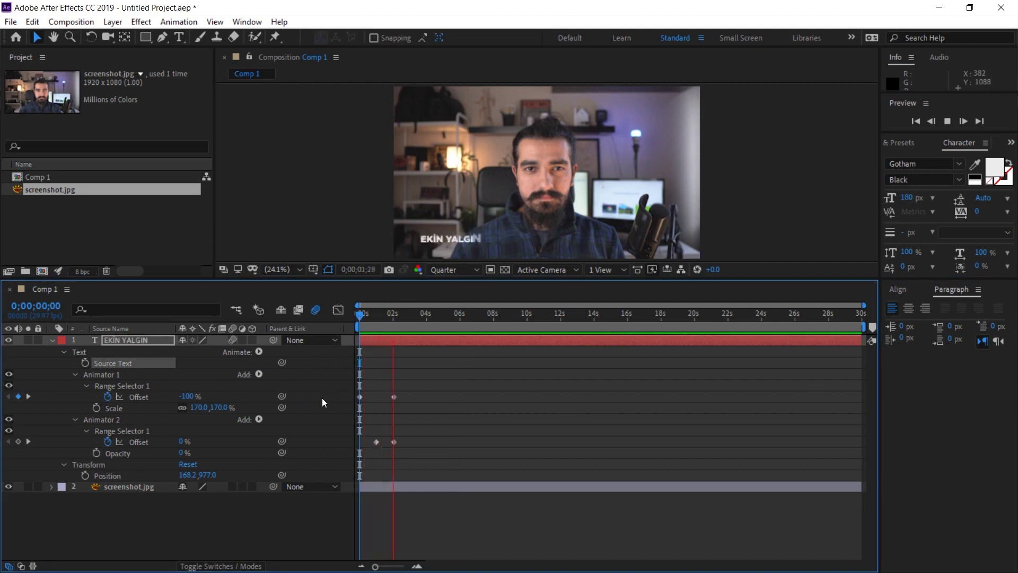
key("space")
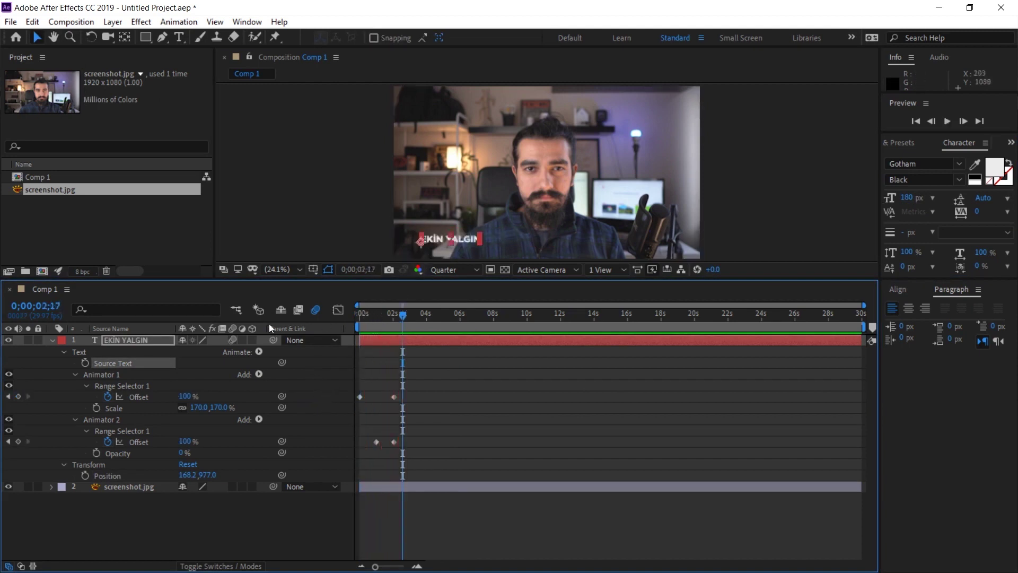
left_click(129, 344)
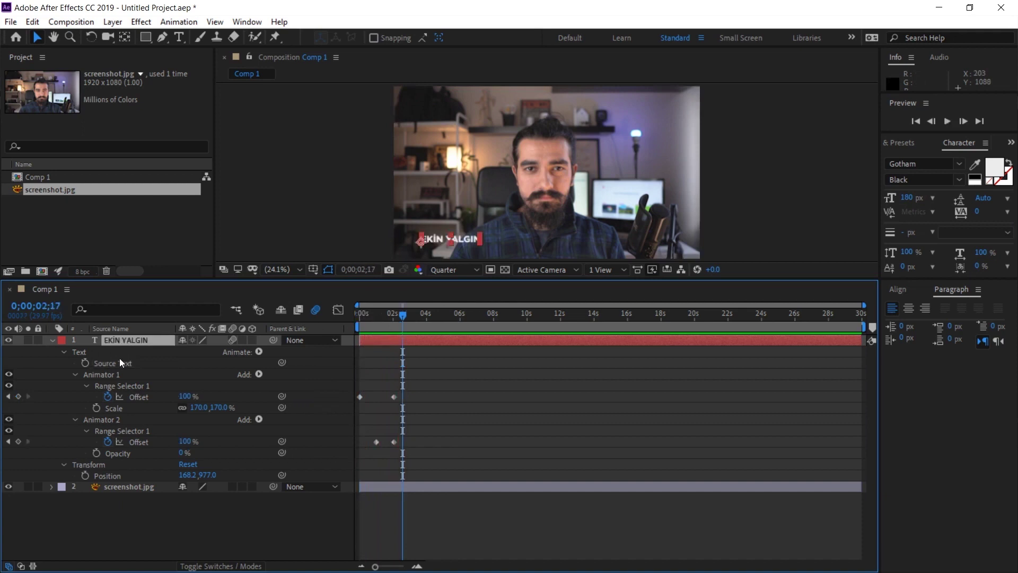
Step: Duplicate the name layer just below it, retype it as 'GRAFİK TASARIMCI', and scale it to 124 px
key("ctrl+d")
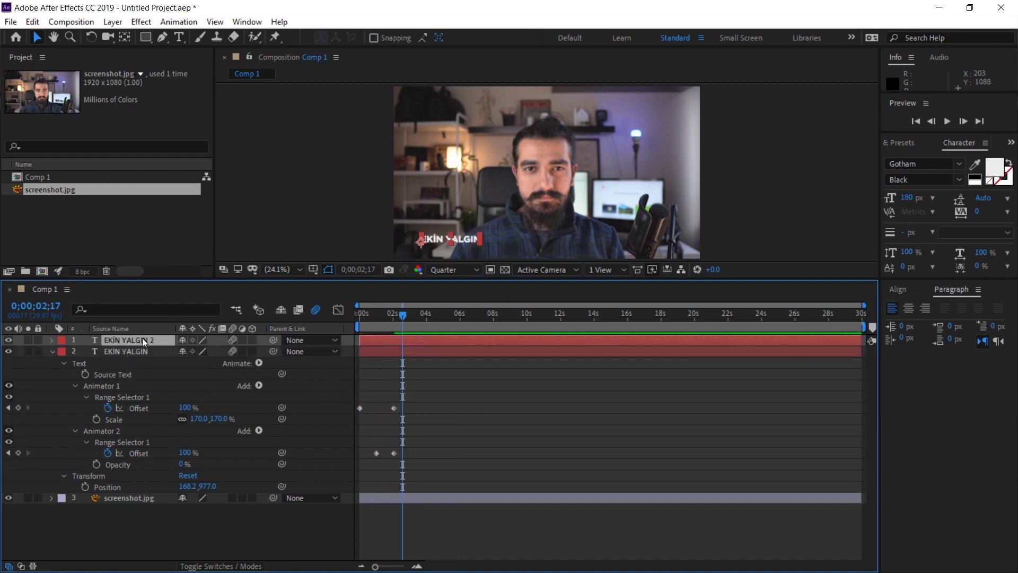
left_click_drag(437, 239, 438, 251)
key("ctrl+t")
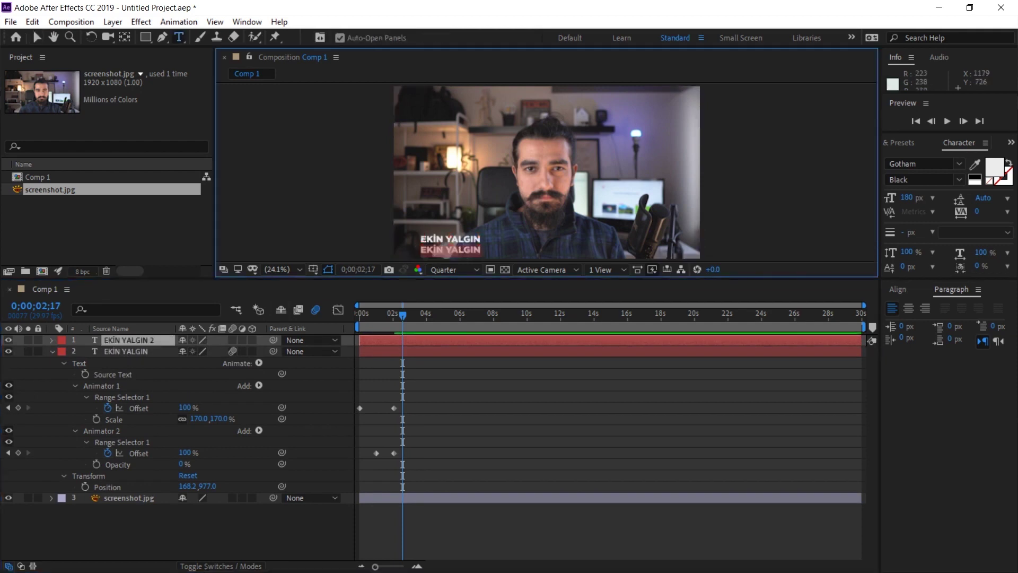
type("G")
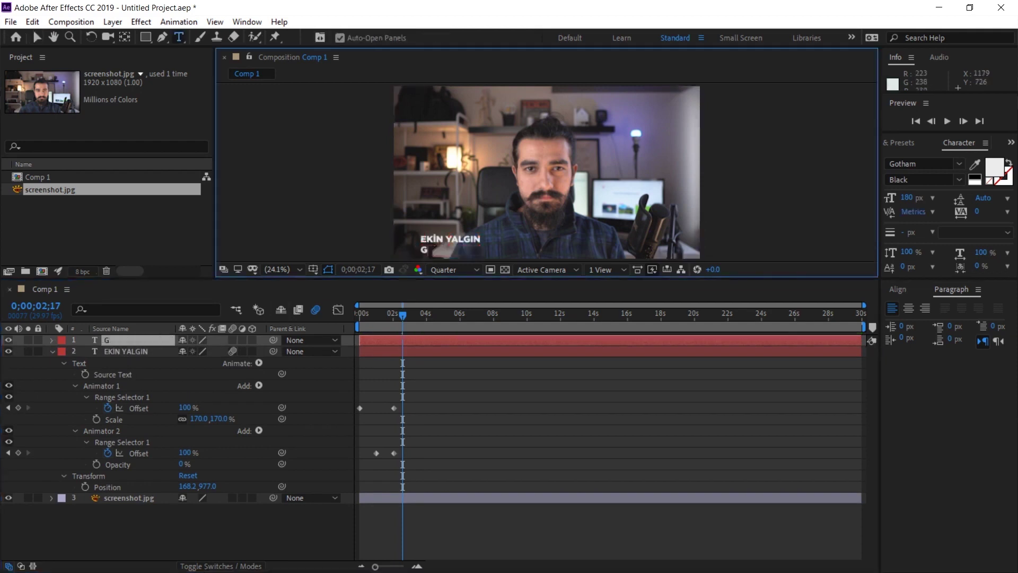
type("RAFİK TASARIMCI")
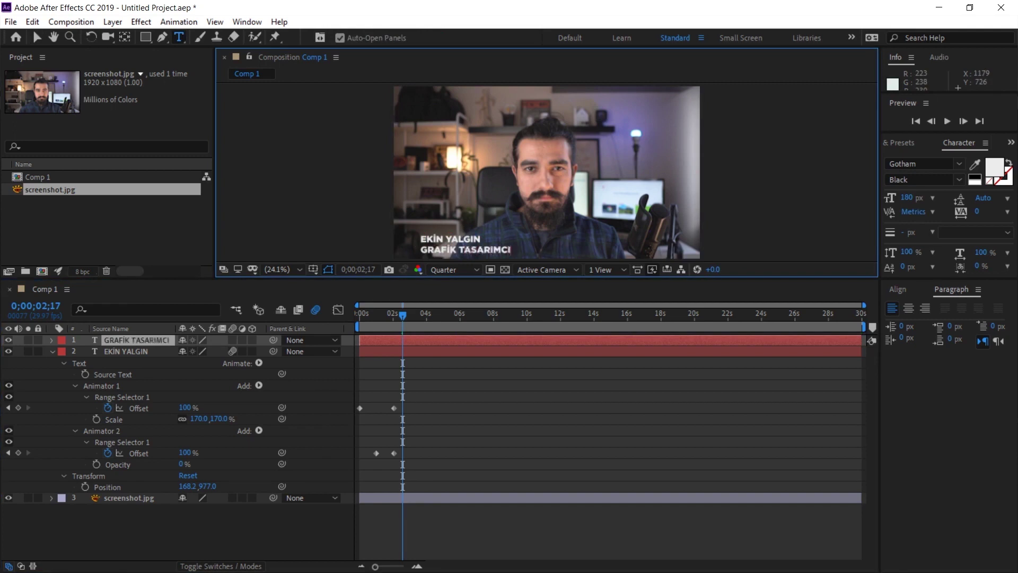
left_click(36, 36)
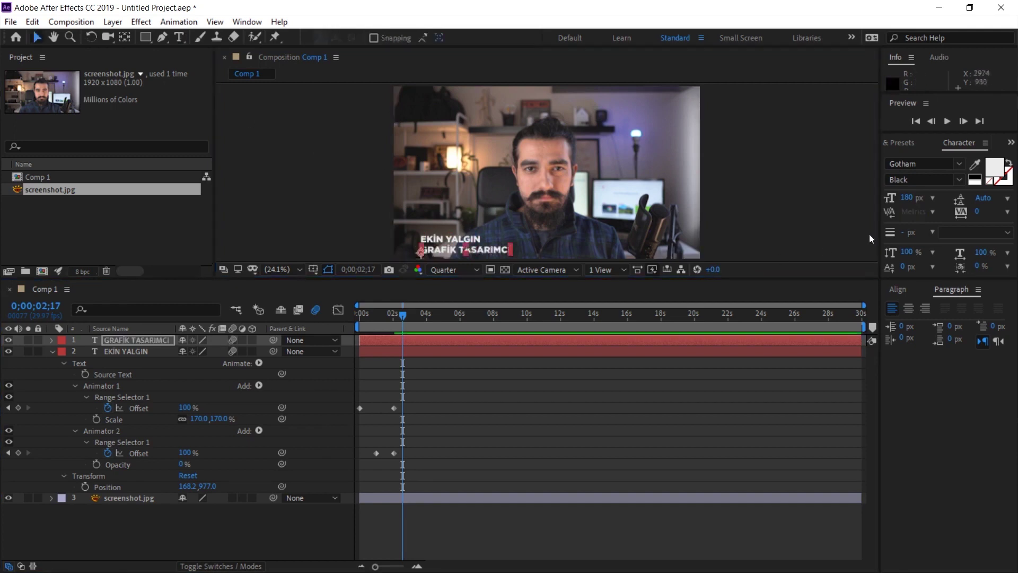
left_click_drag(907, 199, 869, 197)
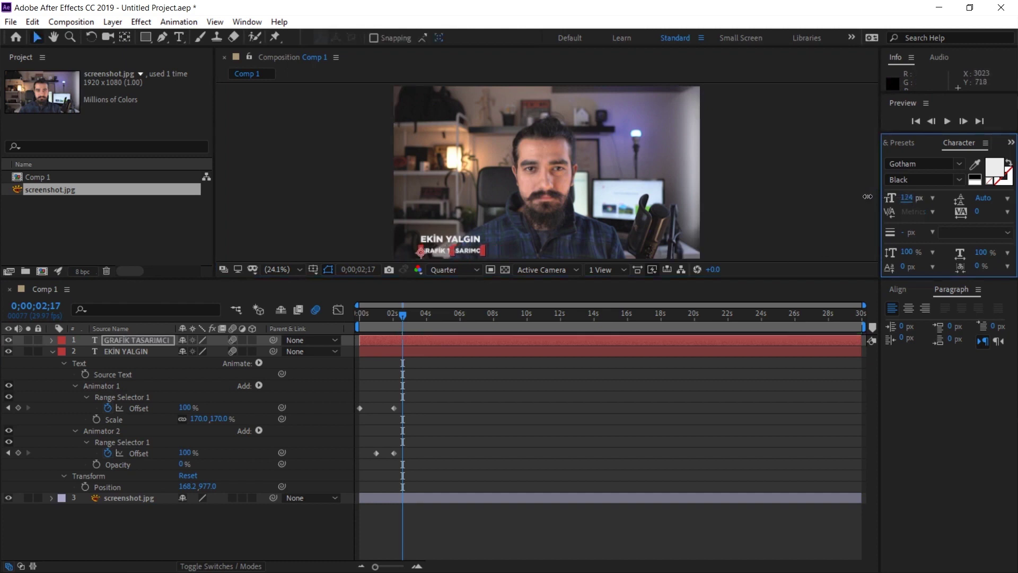
Step: View the composition at 100% and raise the name line above the job title
left_click(300, 270)
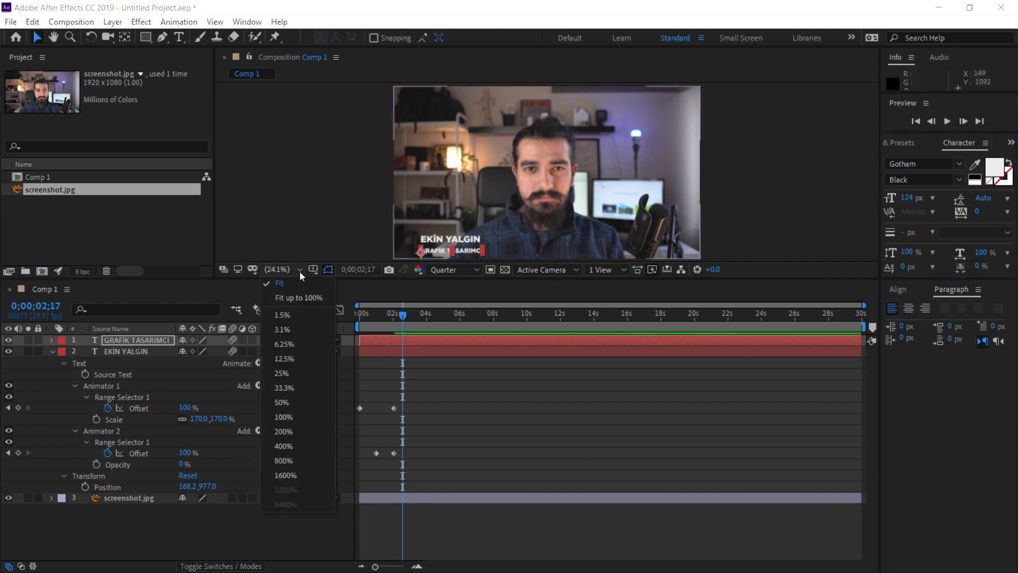
left_click(291, 416)
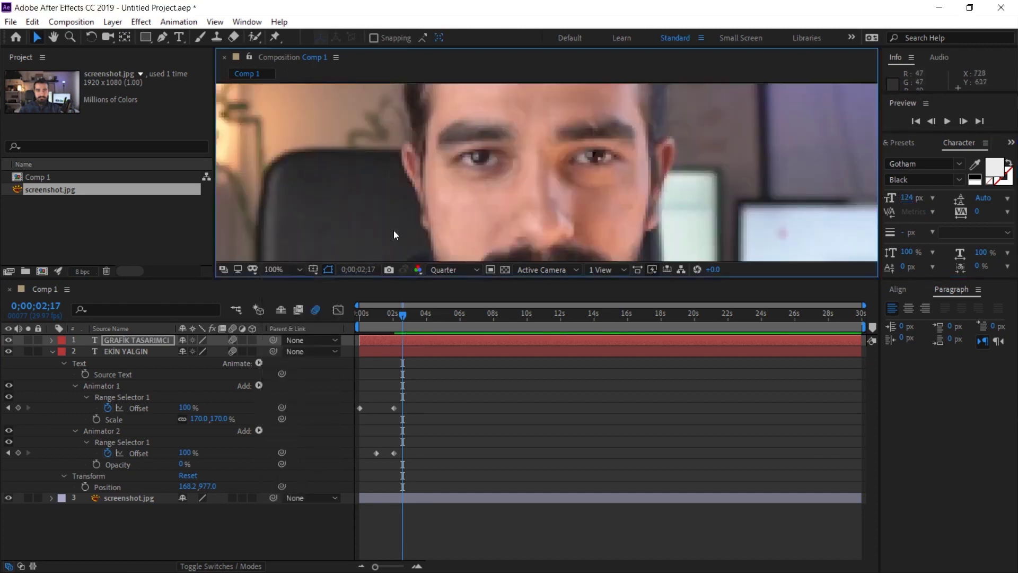
key("h")
left_click_drag(394, 230, 499, 141)
key("v")
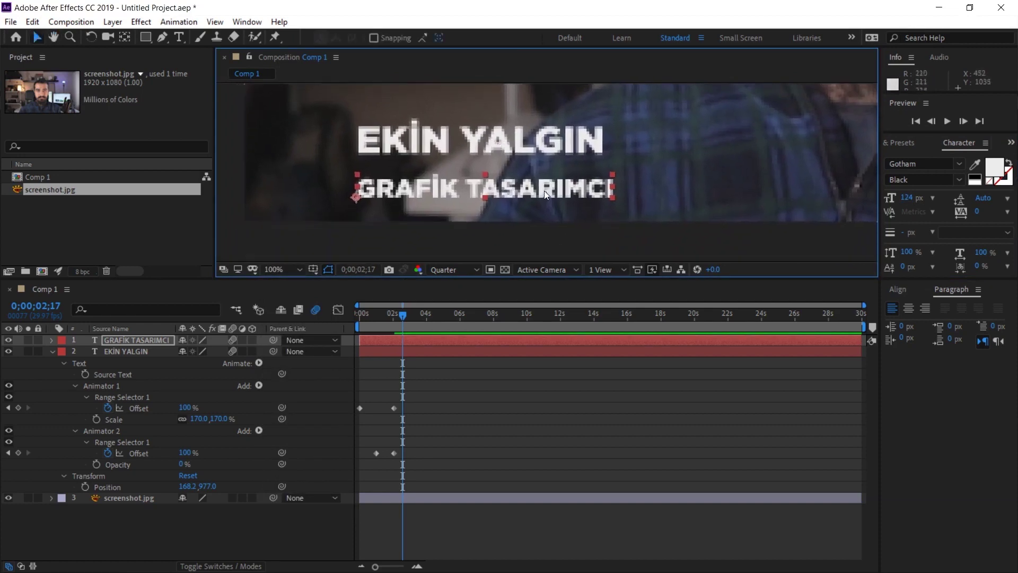
left_click_drag(544, 190, 544, 154)
left_click_drag(399, 143, 406, 187)
Step: Set the job-title line's tracking to 200 and preview the animation from the start
left_click(424, 194)
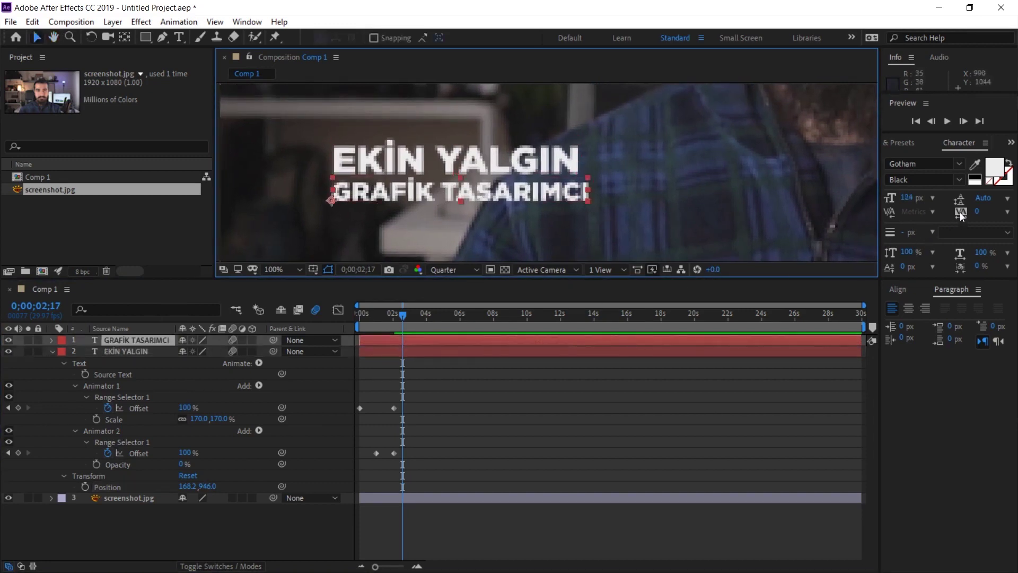
left_click(979, 214)
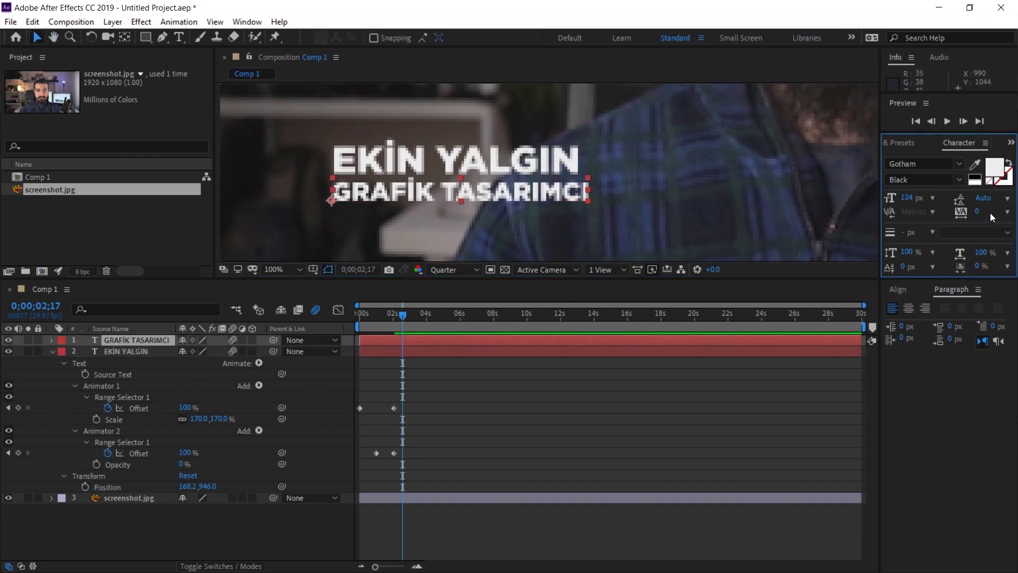
left_click(1007, 211)
left_click(952, 367)
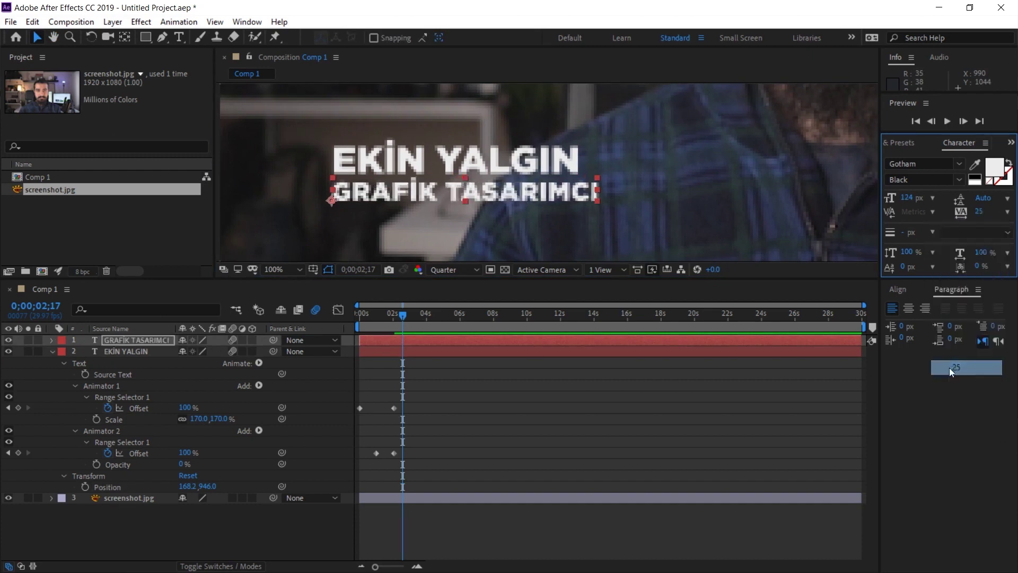
left_click(1006, 212)
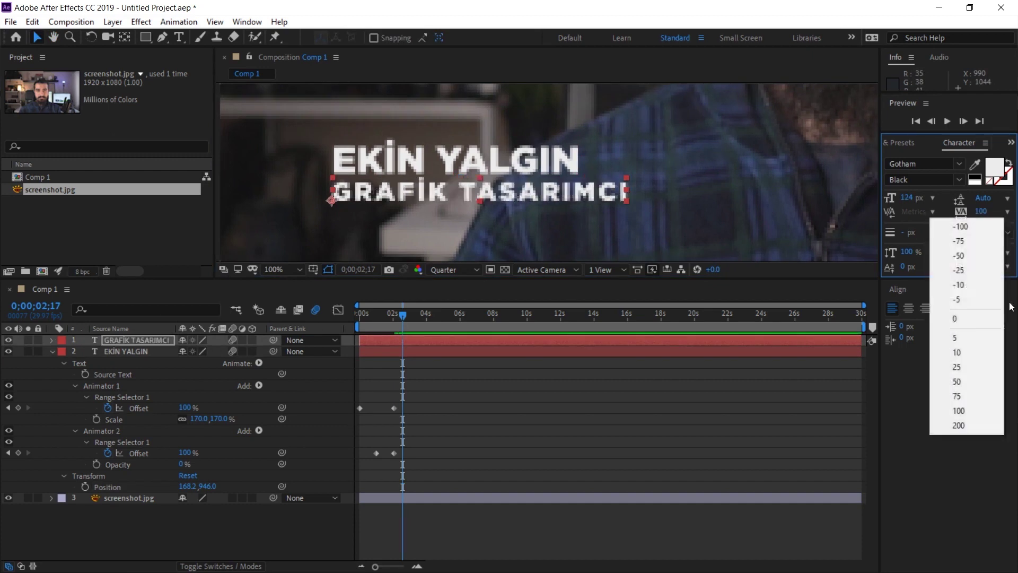
left_click(954, 424)
key("Home")
key("space")
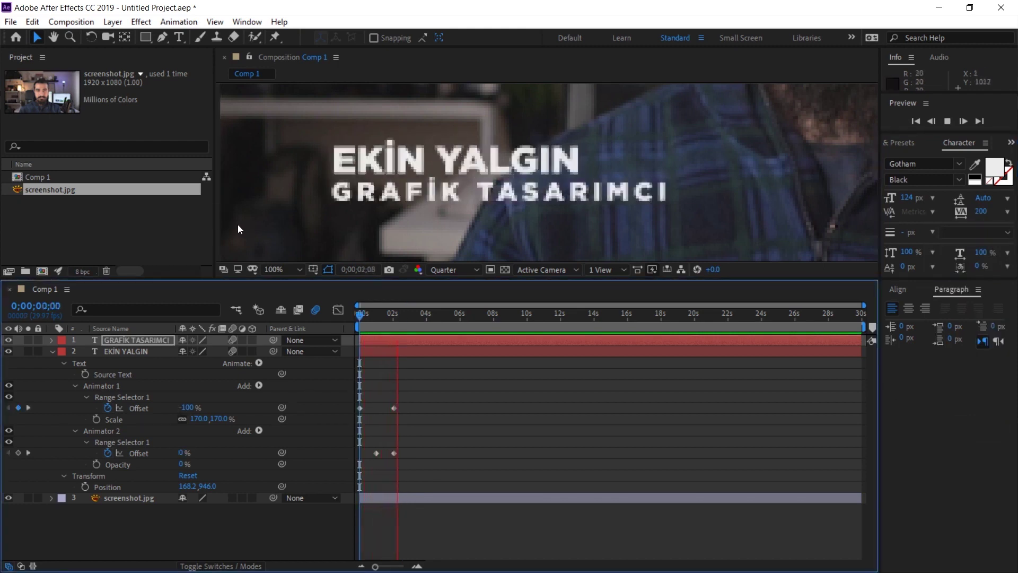
Step: Slide the job-title layer later in the timeline so it starts after the name
key("space")
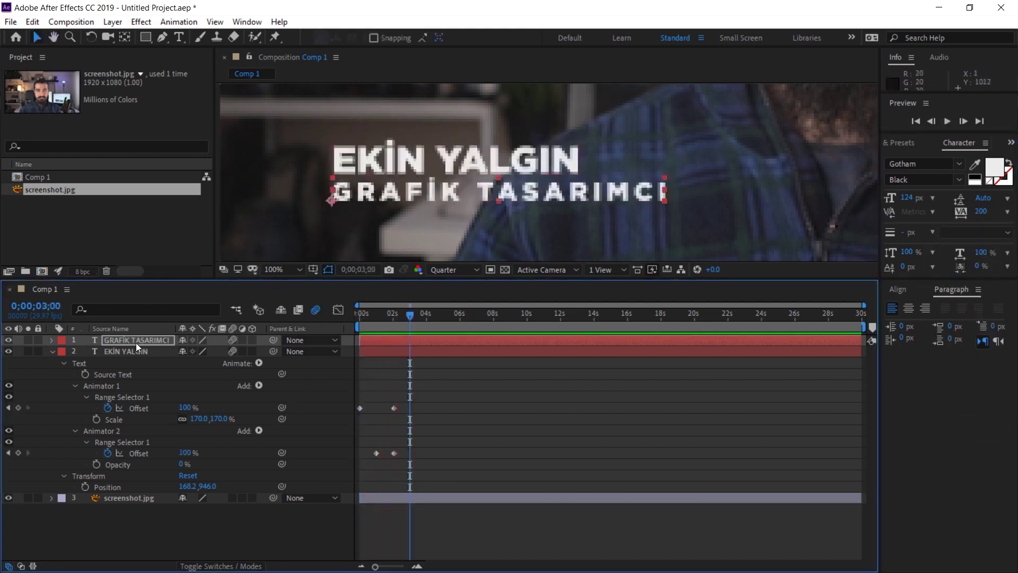
left_click(136, 342)
mouse_move(396, 342)
left_mouse_down()
mouse_move(425, 343)
mouse_move(411, 345)
left_mouse_up()
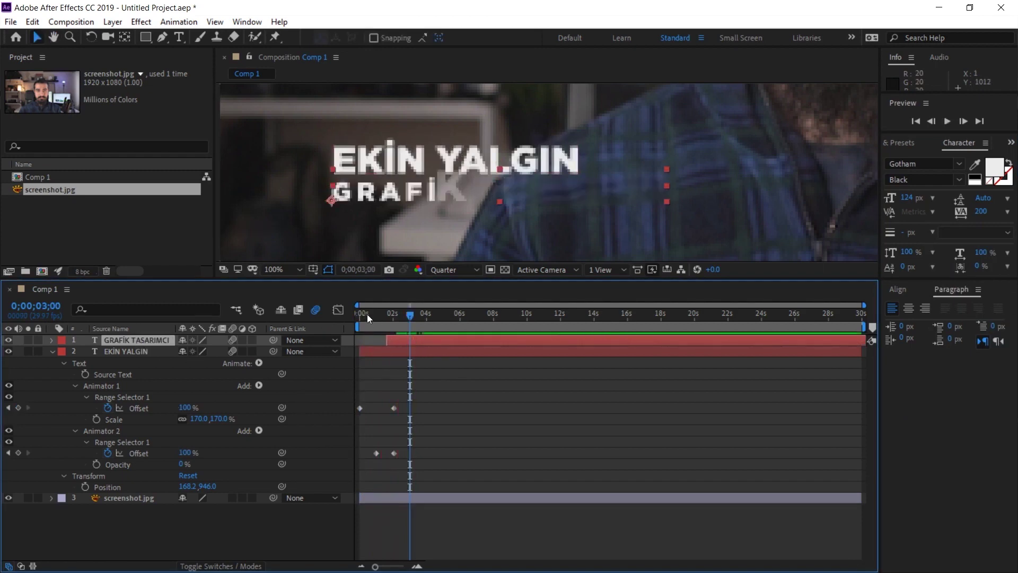
left_click_drag(367, 314, 396, 319)
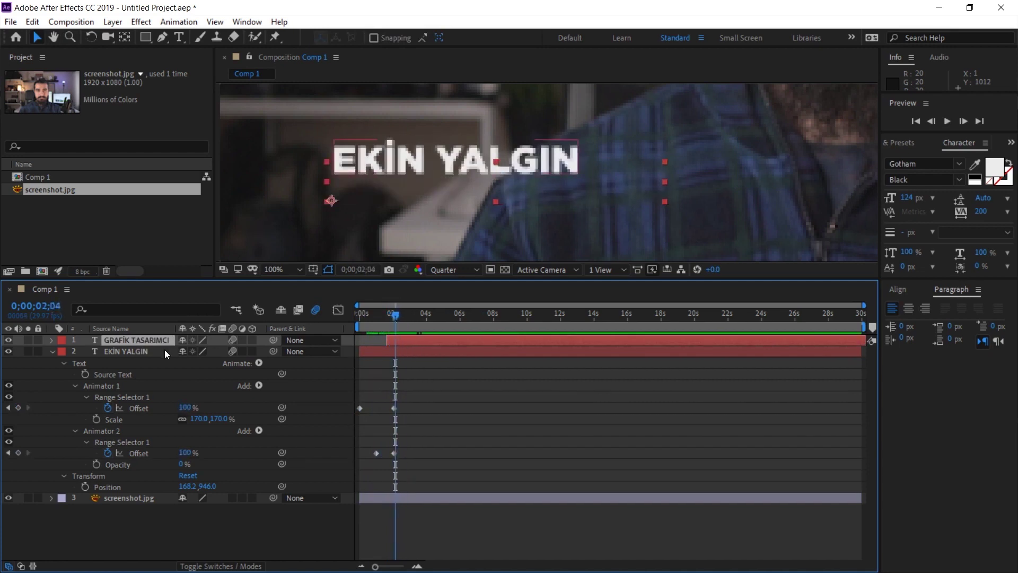
Step: Show both layers' keyframes, nudge the job-title start slightly earlier, and preview the result
key("u")
left_click(123, 395)
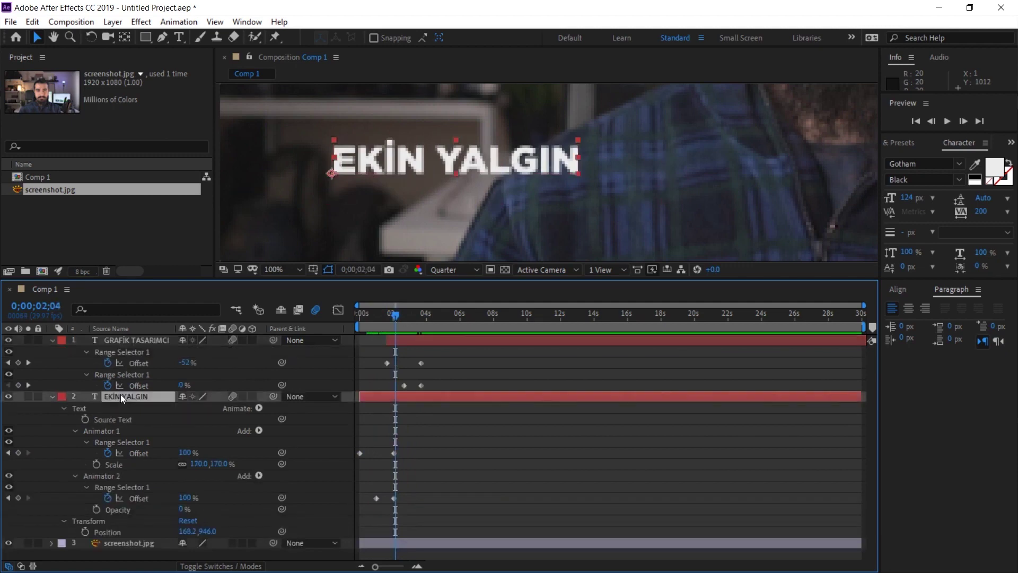
key("u")
key("u")
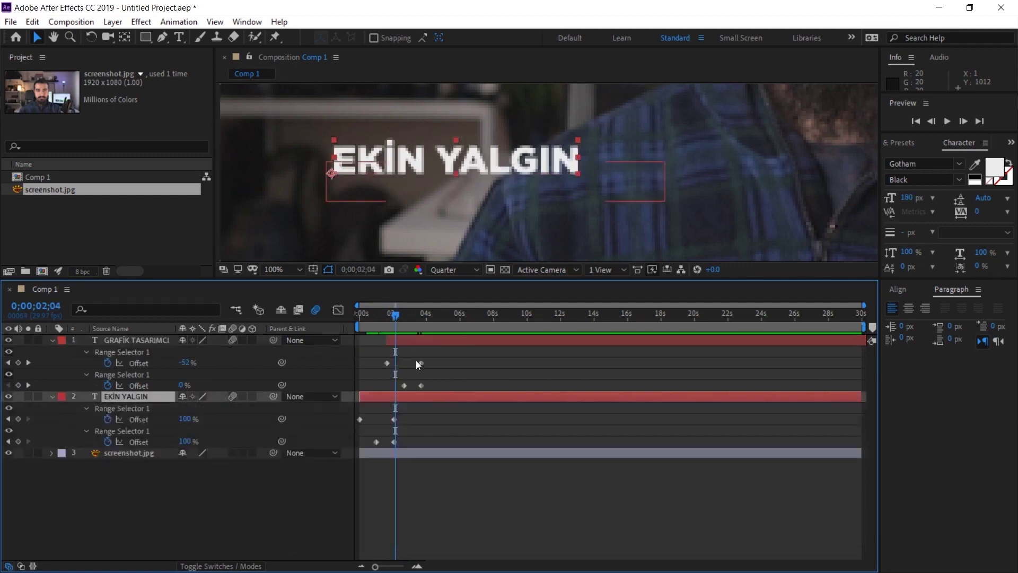
left_click(437, 340)
left_click_drag(437, 340, 432, 340)
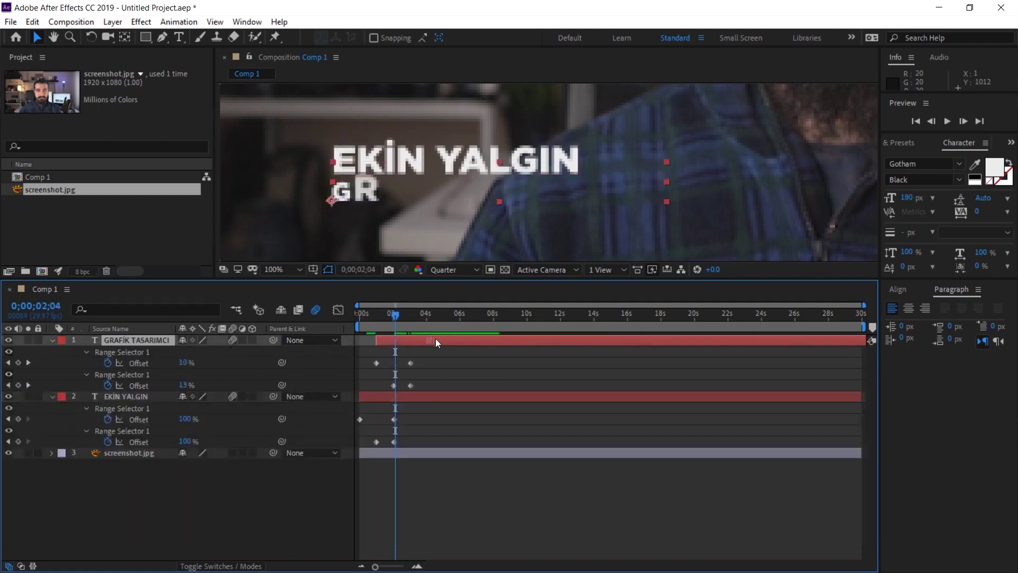
left_click(357, 318)
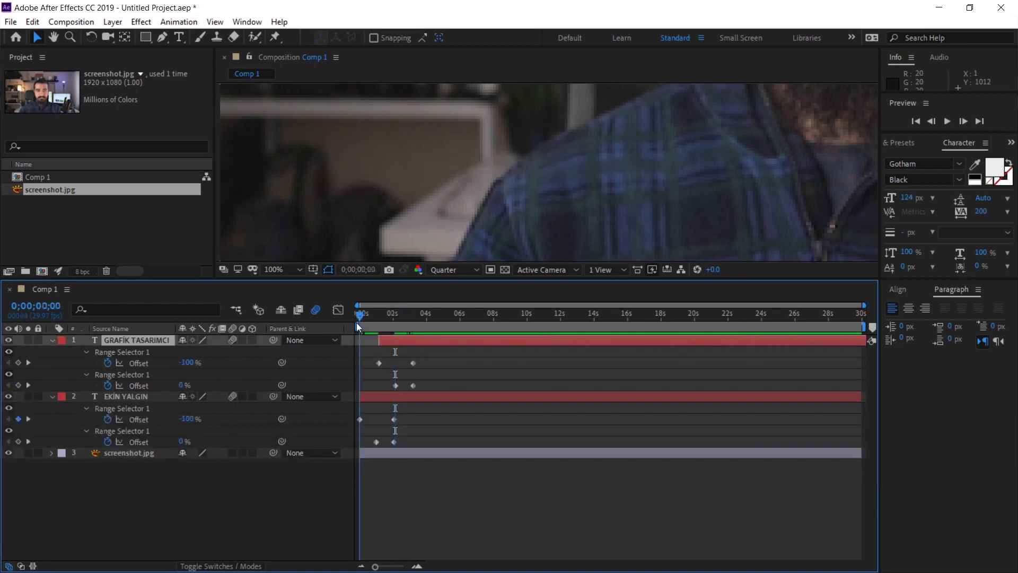
key("space")
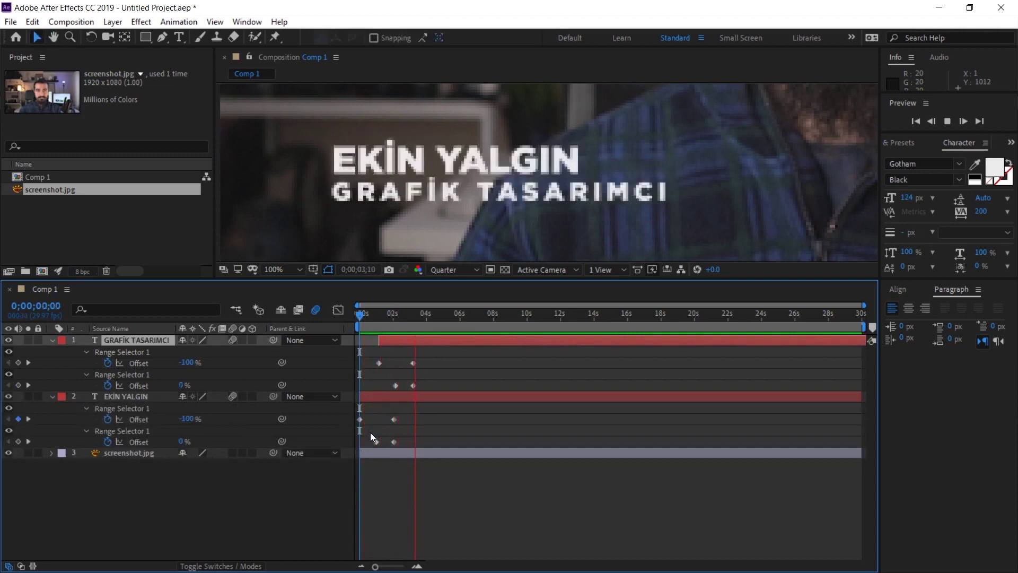
key("space")
left_click(281, 269)
left_click(282, 291)
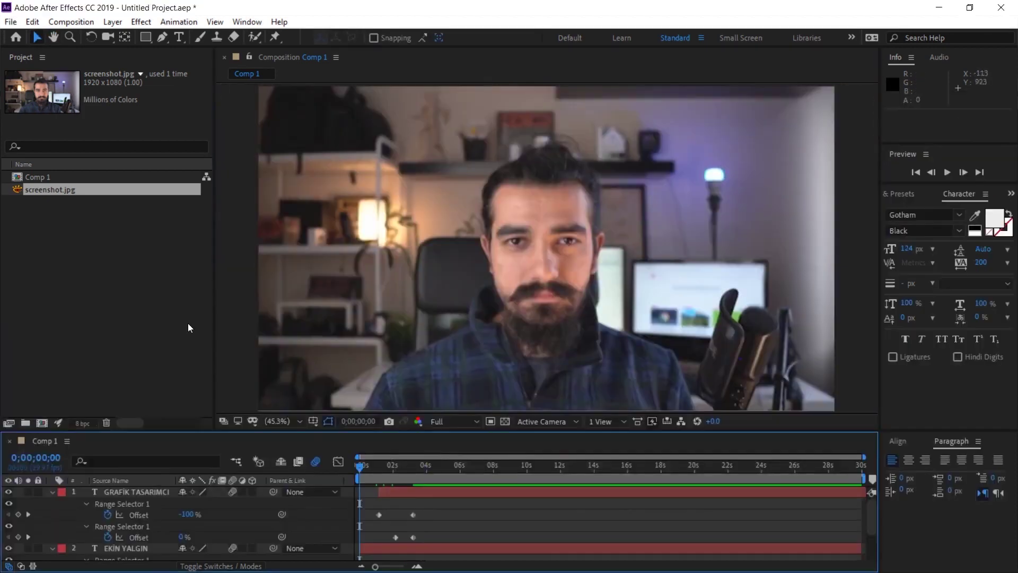
key("space")
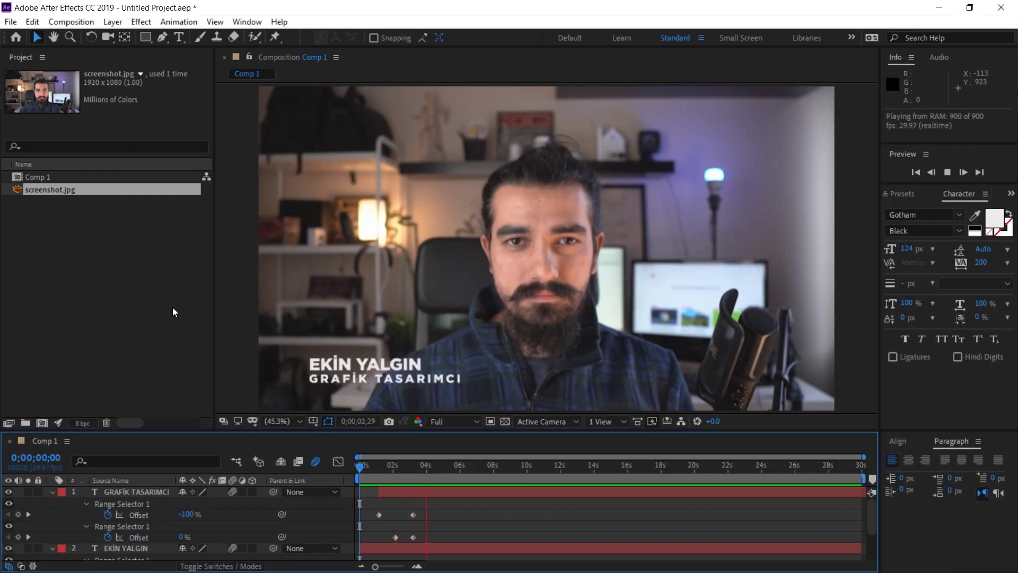
left_click(447, 466)
left_click_drag(448, 466, 414, 466)
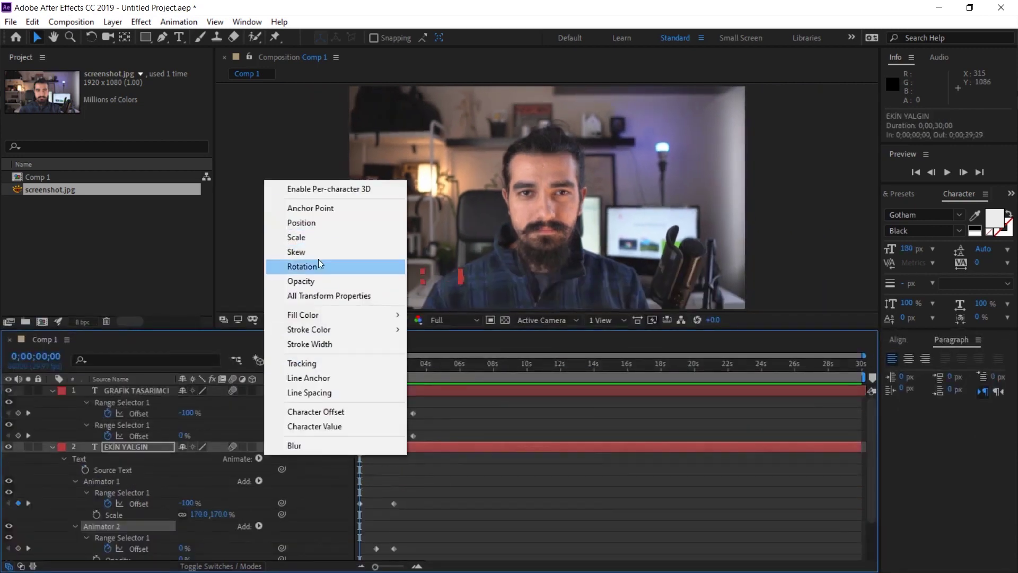
left_click(480, 16)
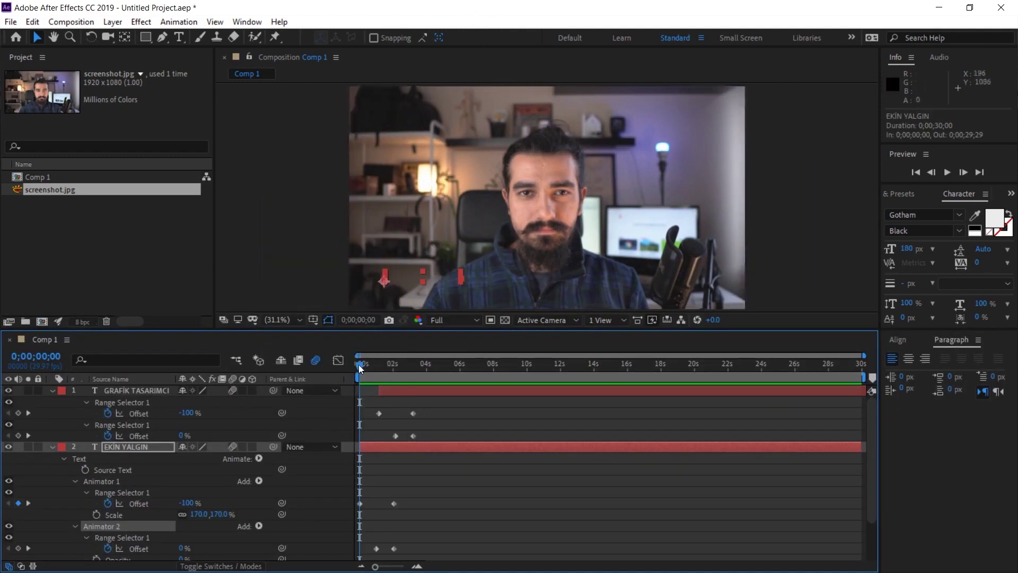
left_click_drag(360, 367, 372, 364)
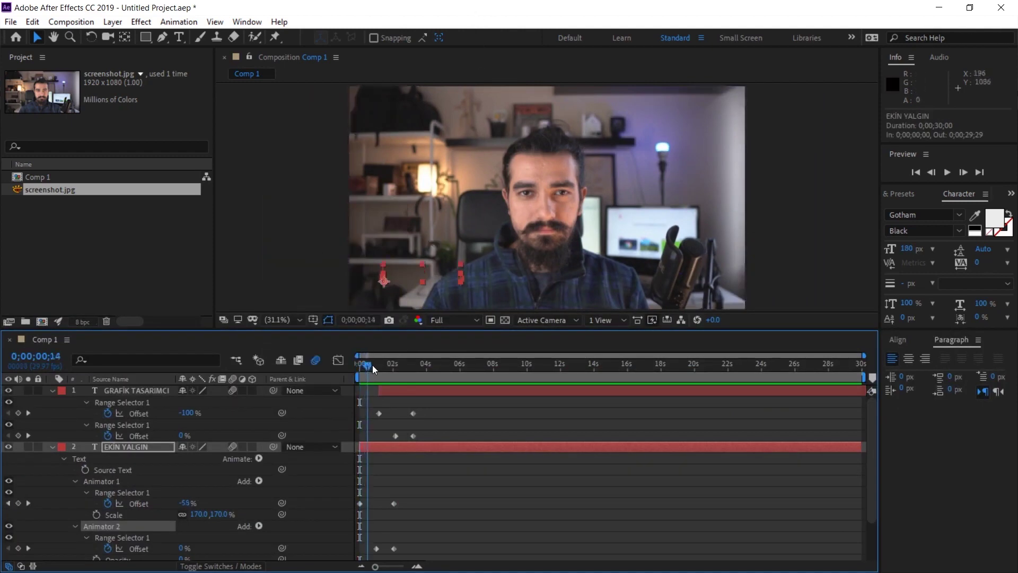